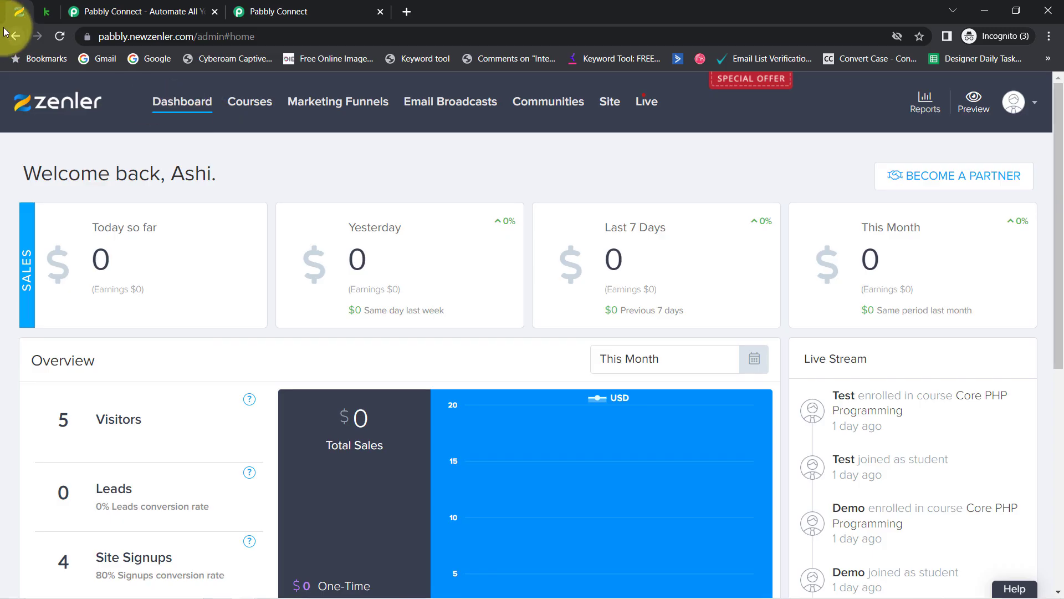
Step: Switch browser tabs to the Pabbly Connect dashboard at connect.pabbly.com and highlight its heading
left_click(46, 11)
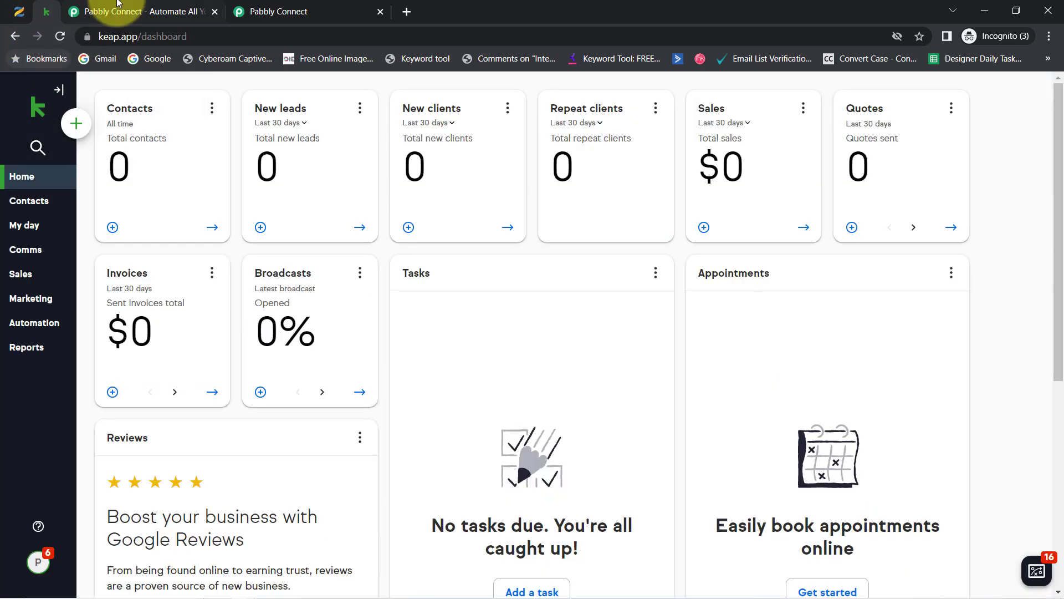
left_click(117, 5)
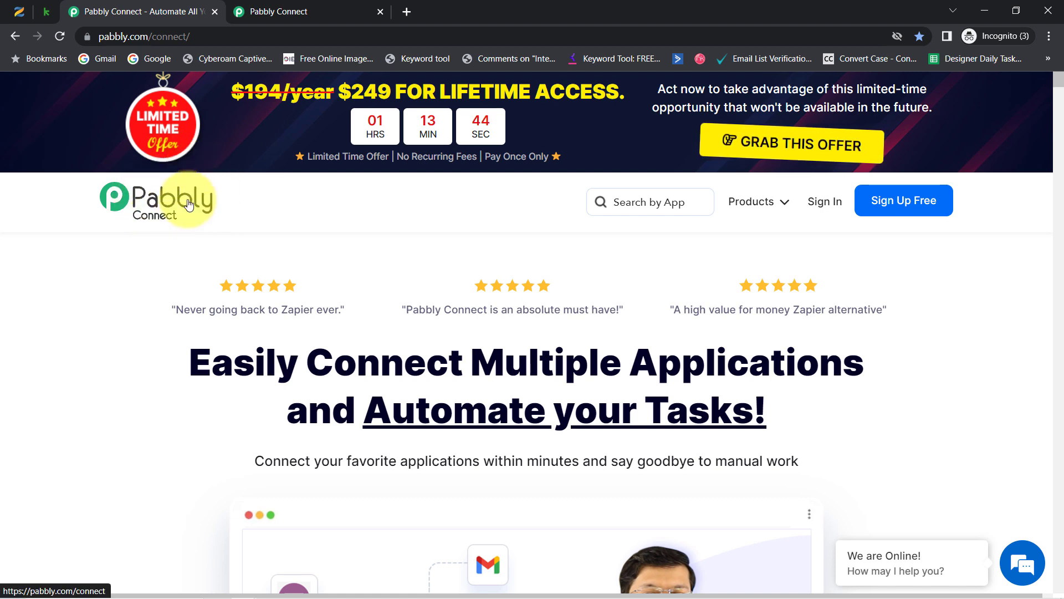
left_click(285, 10)
left_click_drag(105, 176, 493, 199)
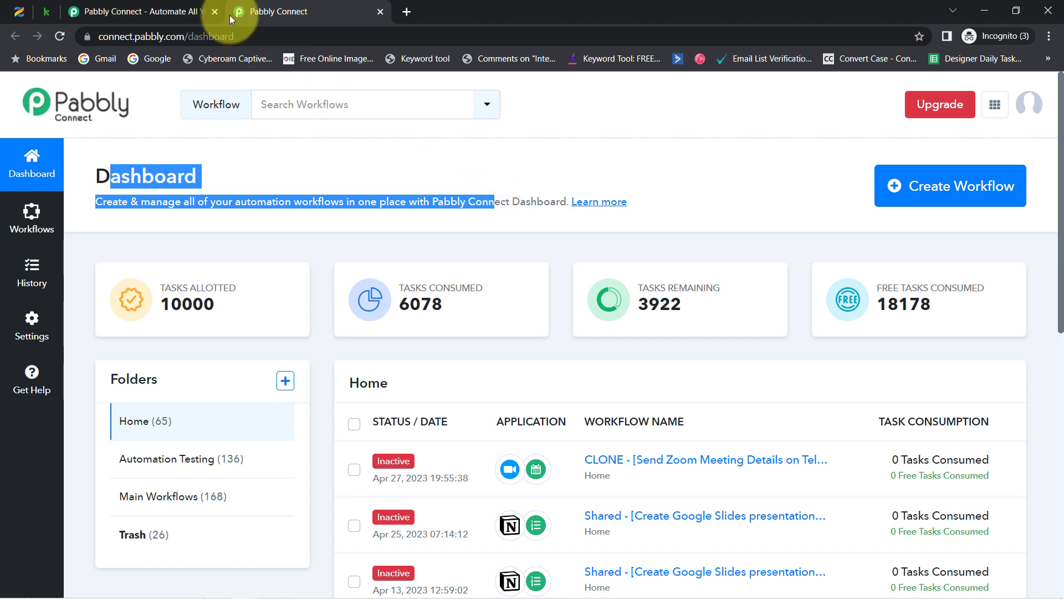
left_click(175, 5)
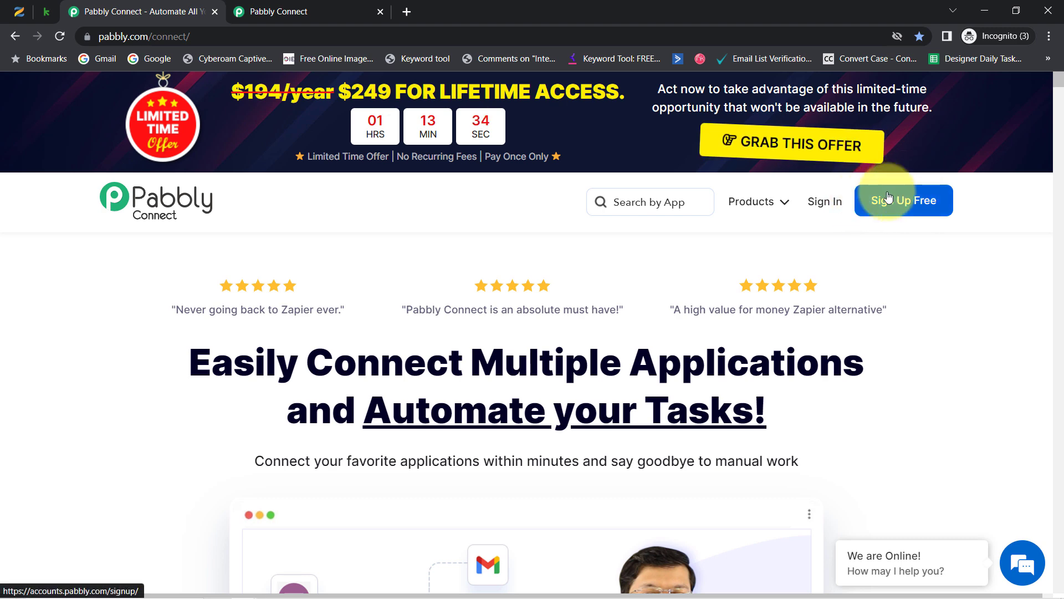
left_click(333, 11)
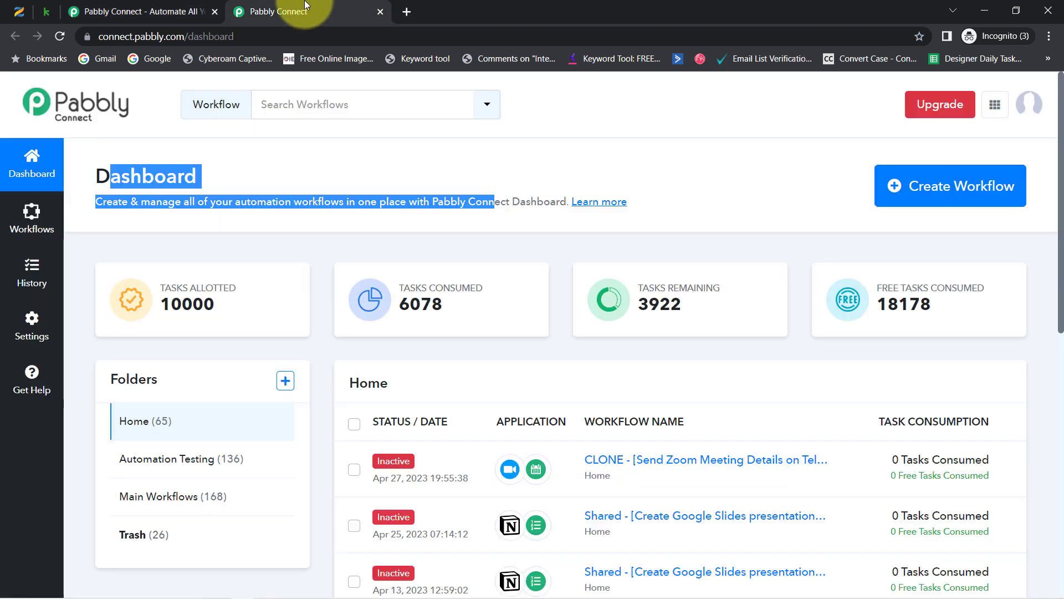
left_click(169, 201)
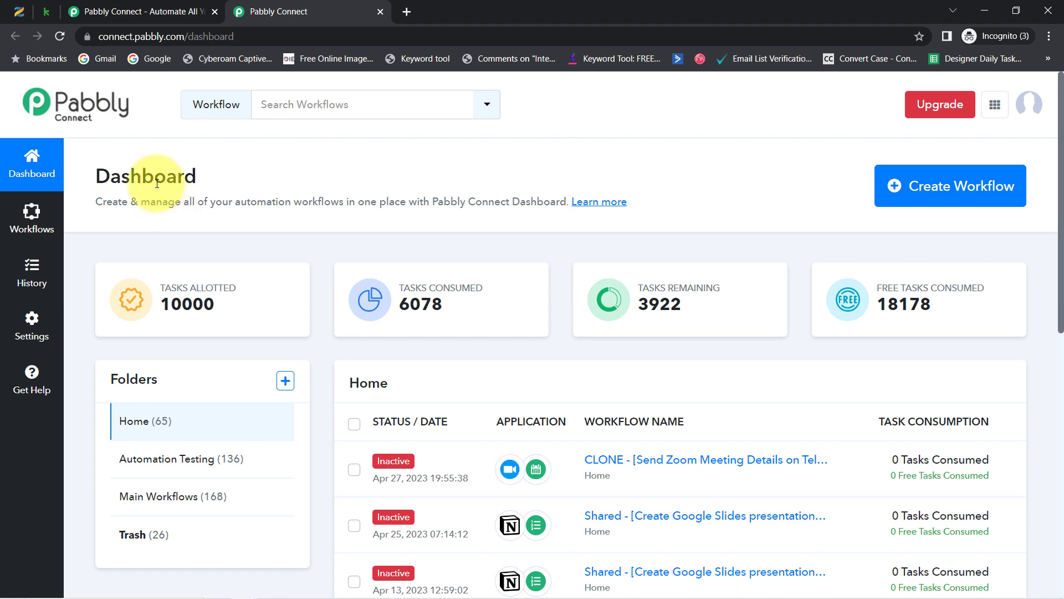
left_click_drag(121, 177, 542, 190)
Step: Start a new workflow and create it with the name 'Add New Zenler Users to Keap CRM'
left_click(948, 189)
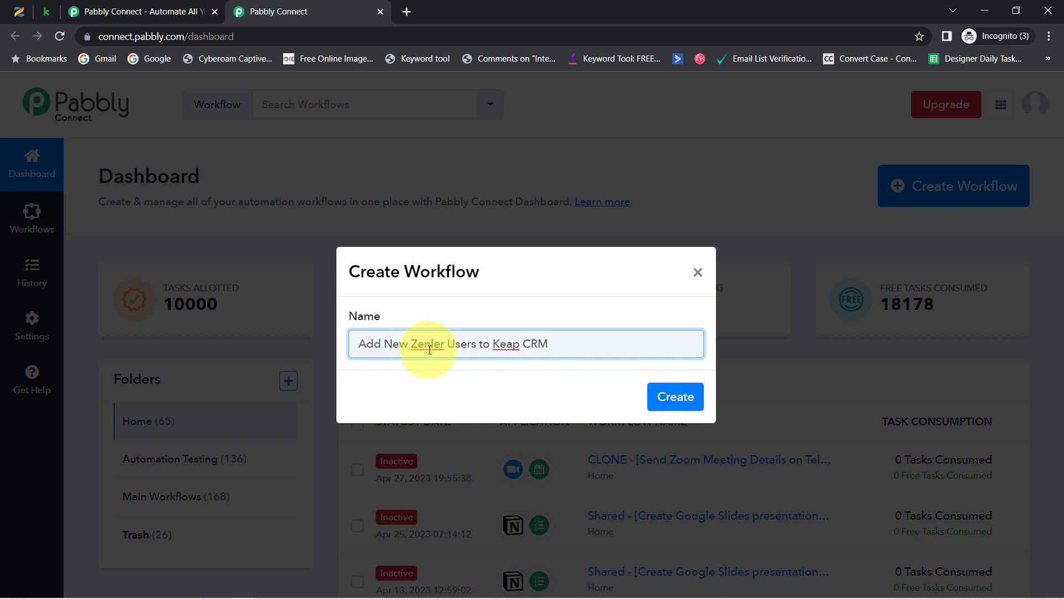
left_click(666, 401)
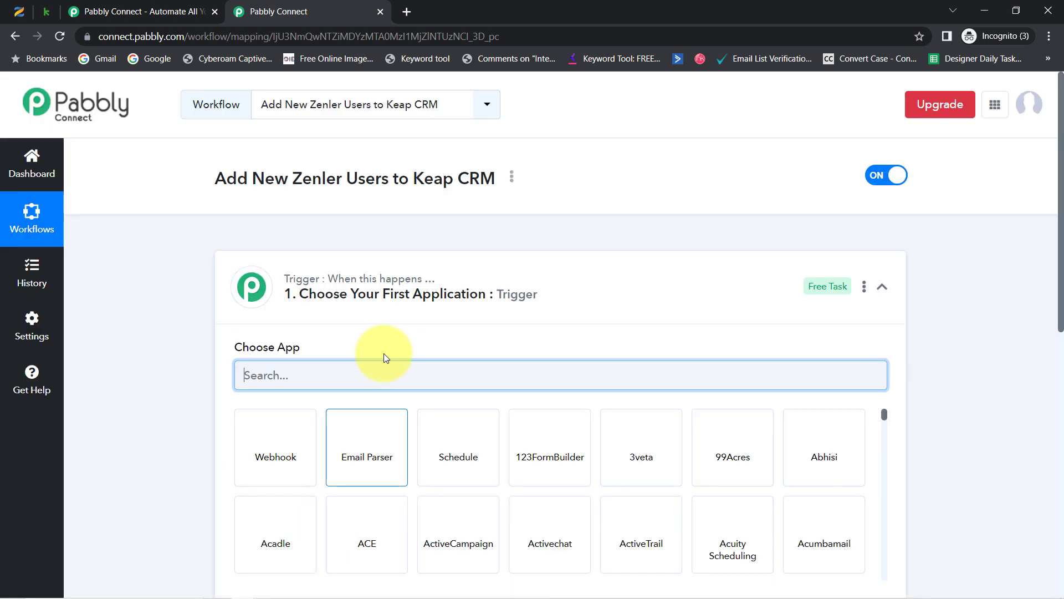
Step: Expand the trigger step, search apps for 'zen' and pick Zenler
left_click(350, 282)
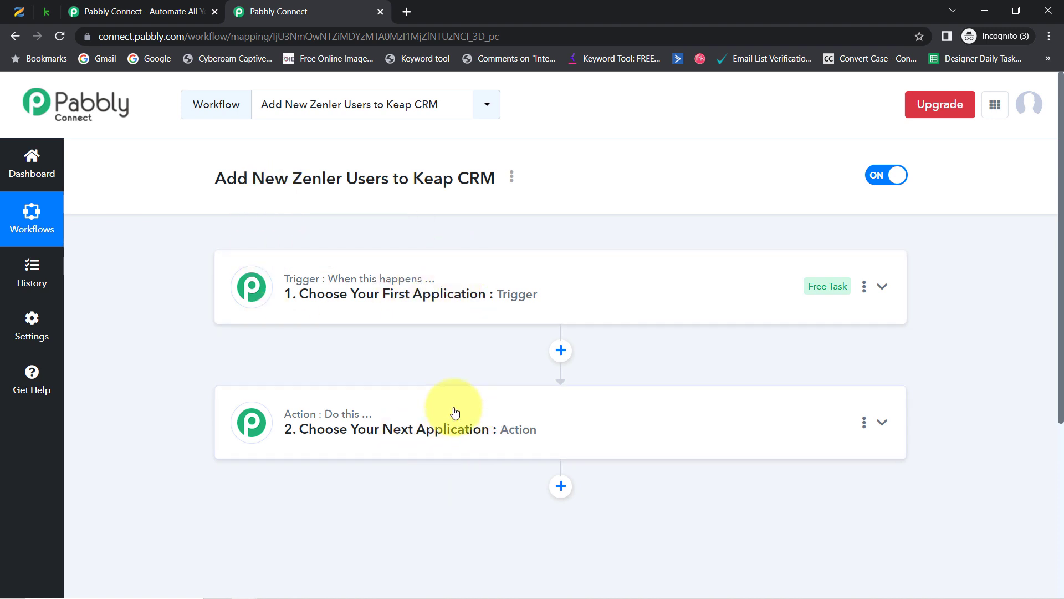
left_click(420, 289)
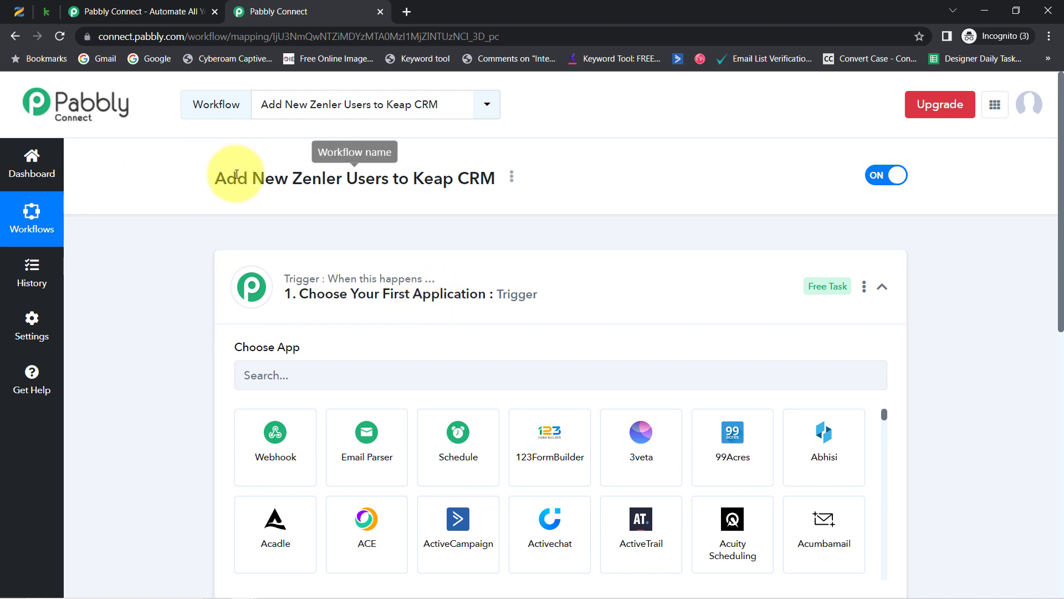
left_click_drag(237, 178, 491, 183)
left_click(279, 380)
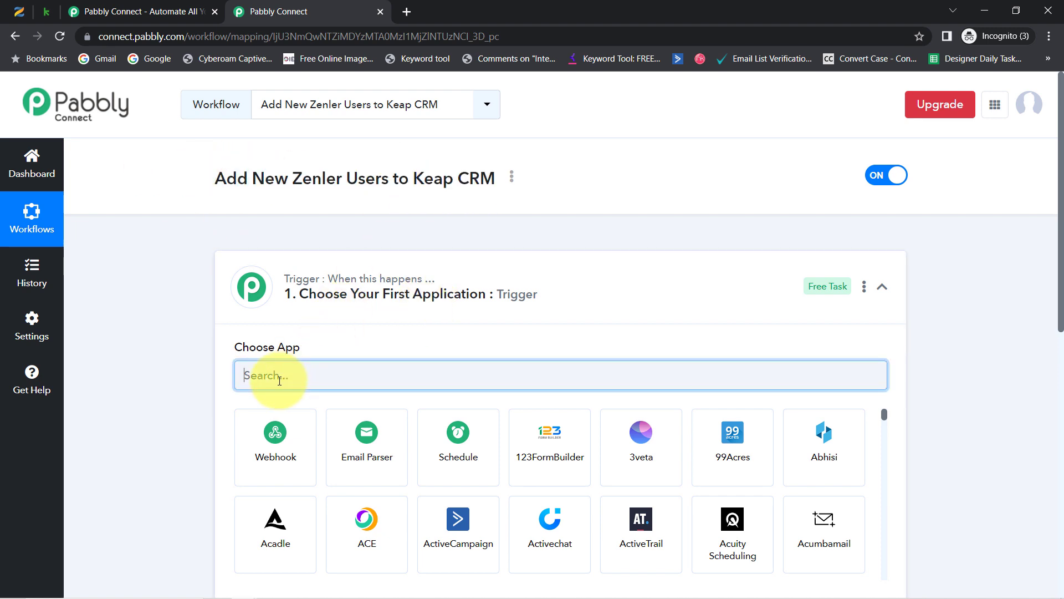
type("zenel")
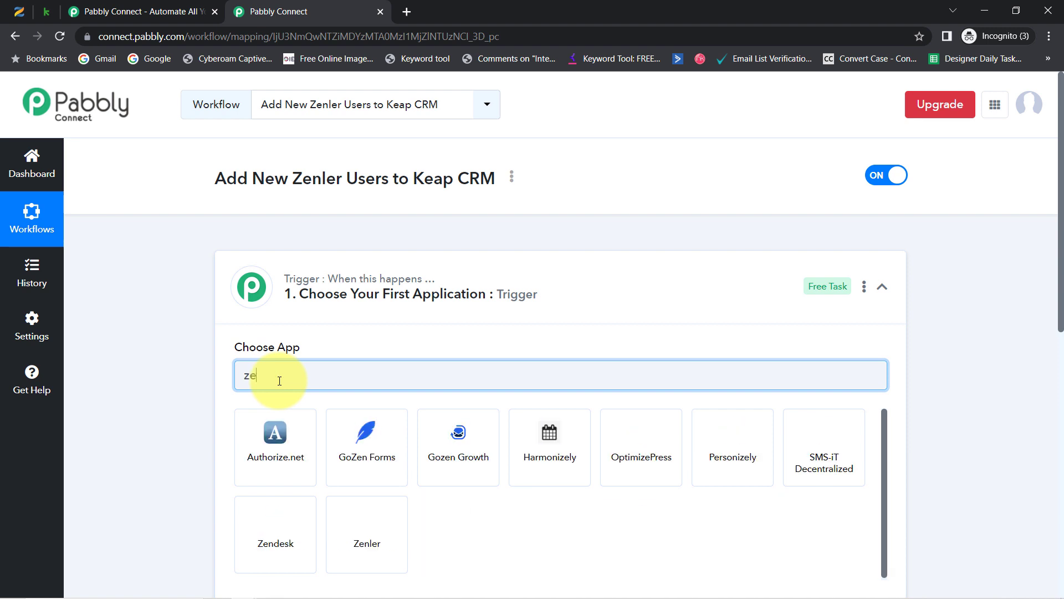
key("BackSpace")
key("BackSpace")
key("BackSpace")
key("BackSpace")
key("BackSpace")
type("new ze")
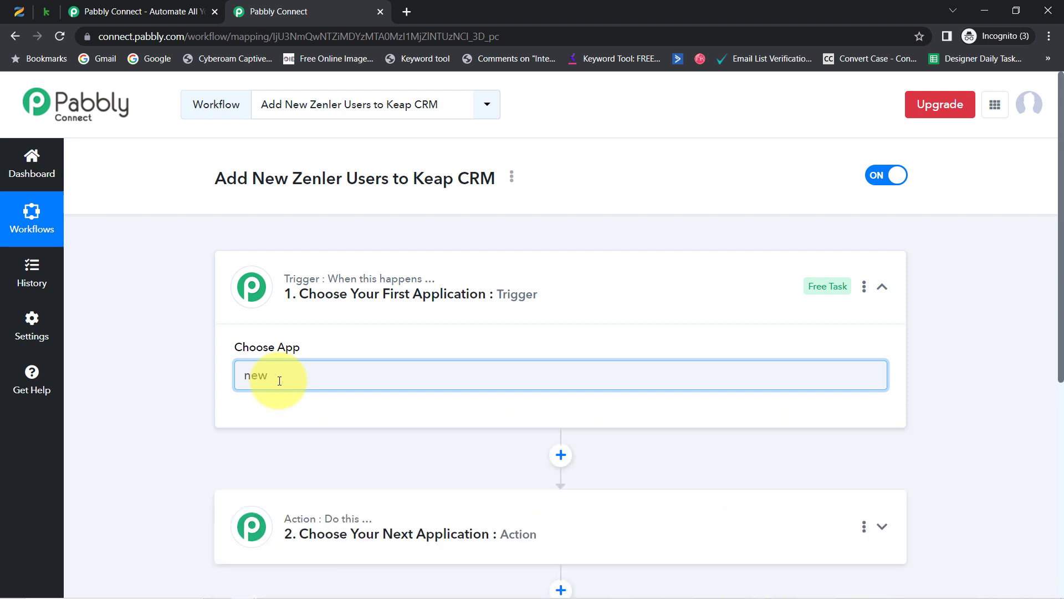
key("BackSpace")
key("BackSpace")
type("zen")
left_click(542, 451)
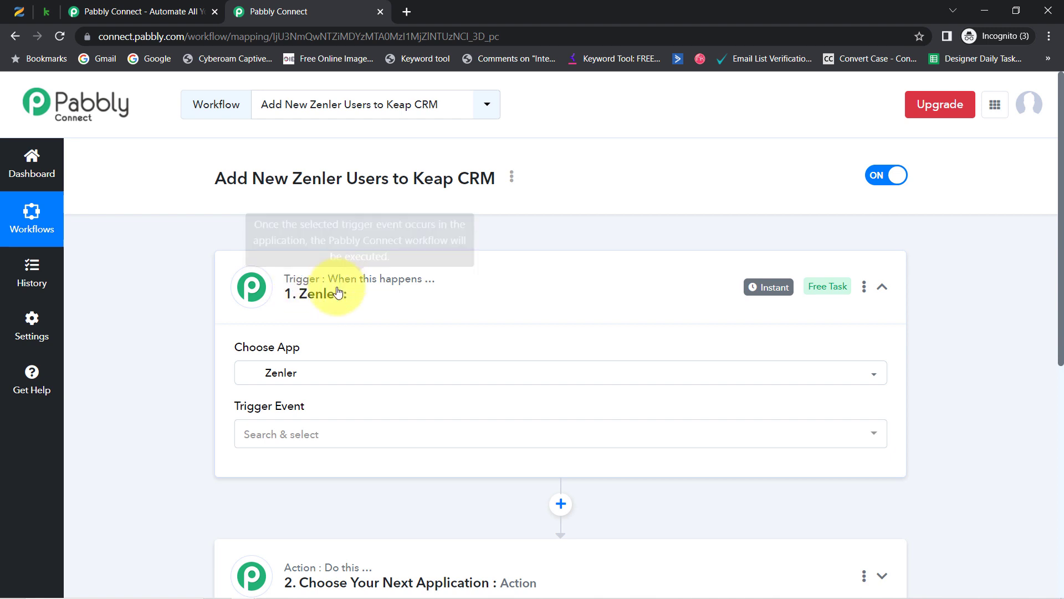
Step: Search 'kea' in the action step and choose Infusionsoft by Keap as the action app
scroll(1055, 328, "down", 4)
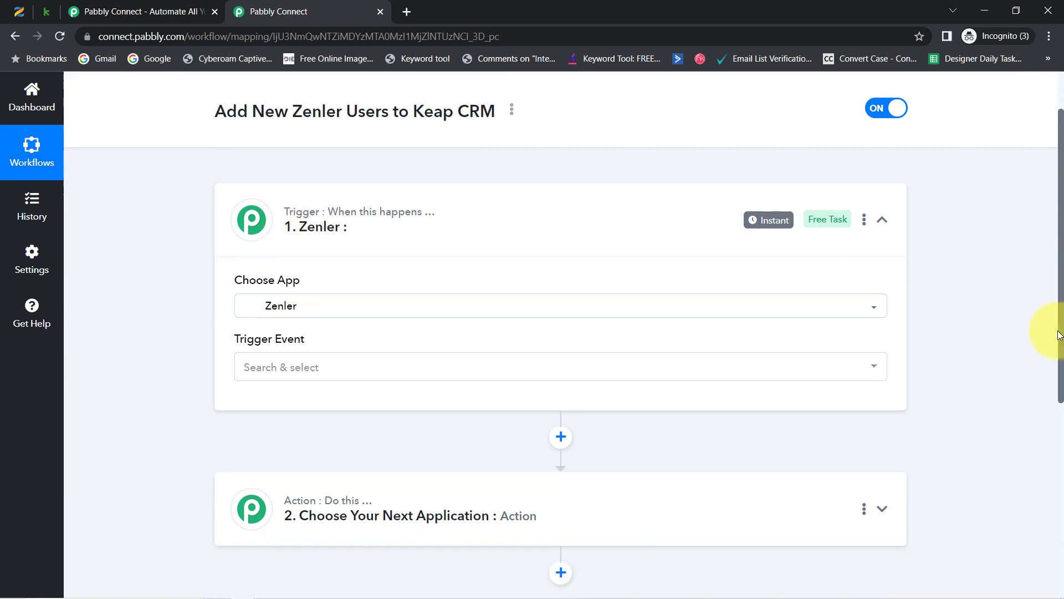
left_click(377, 355)
left_click(273, 430)
type("keap")
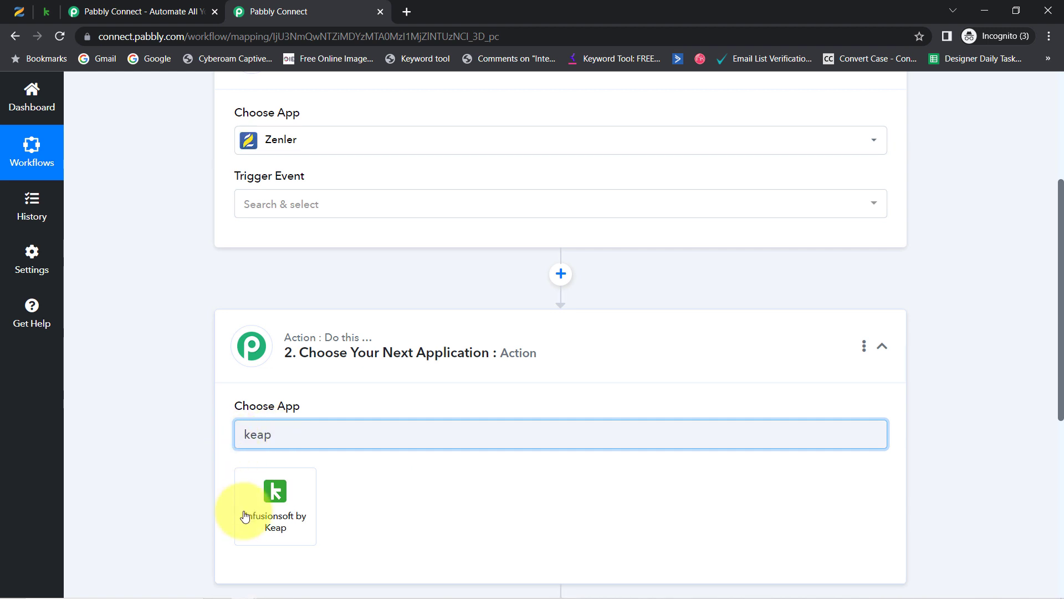
left_click(251, 518)
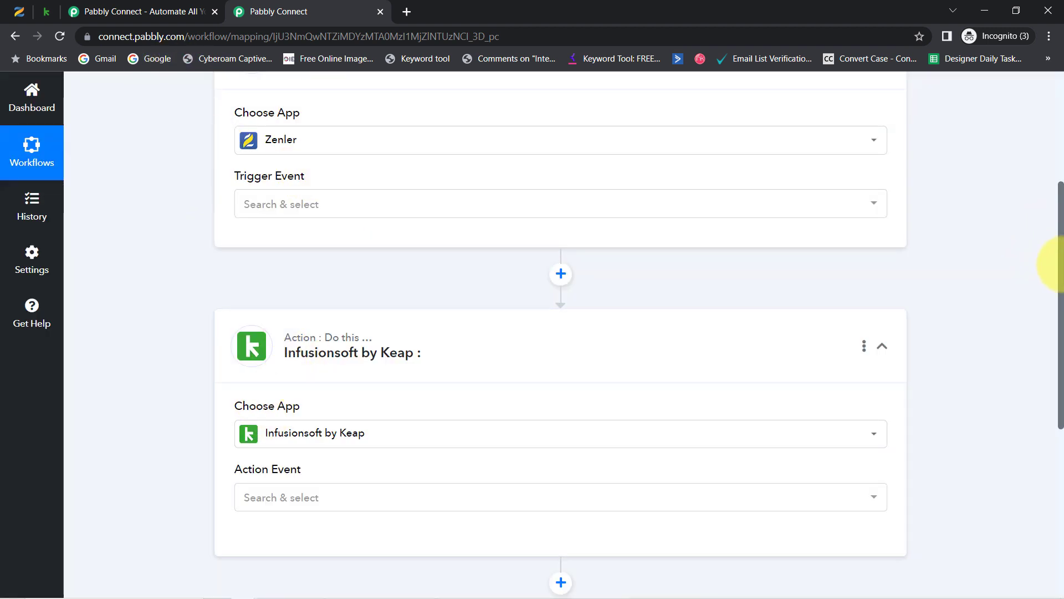
Step: Set the Zenler trigger event to New User and begin connecting the account
scroll(1062, 271, "up", 4)
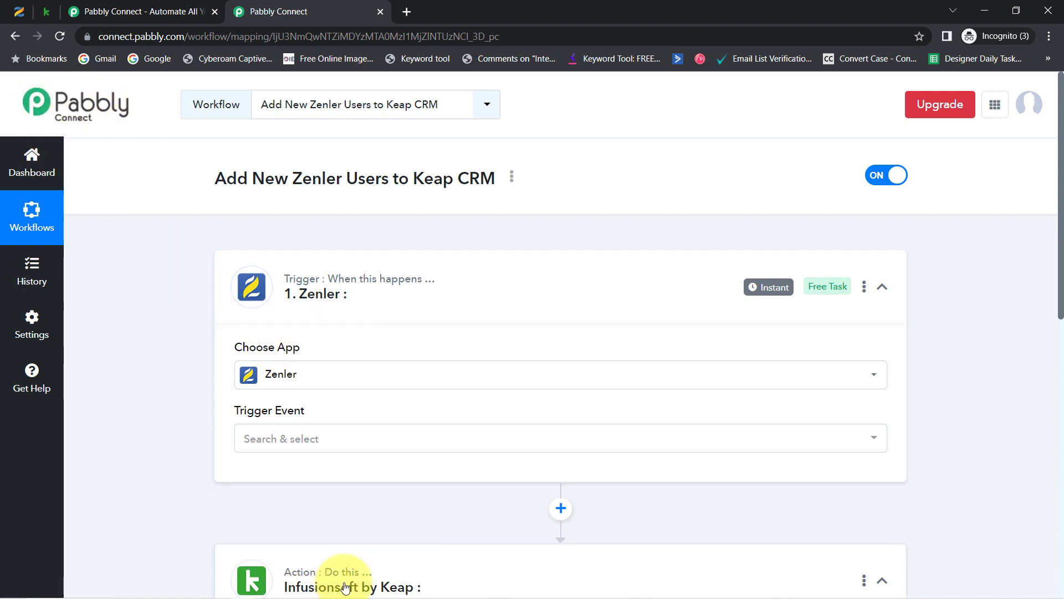
left_click(273, 438)
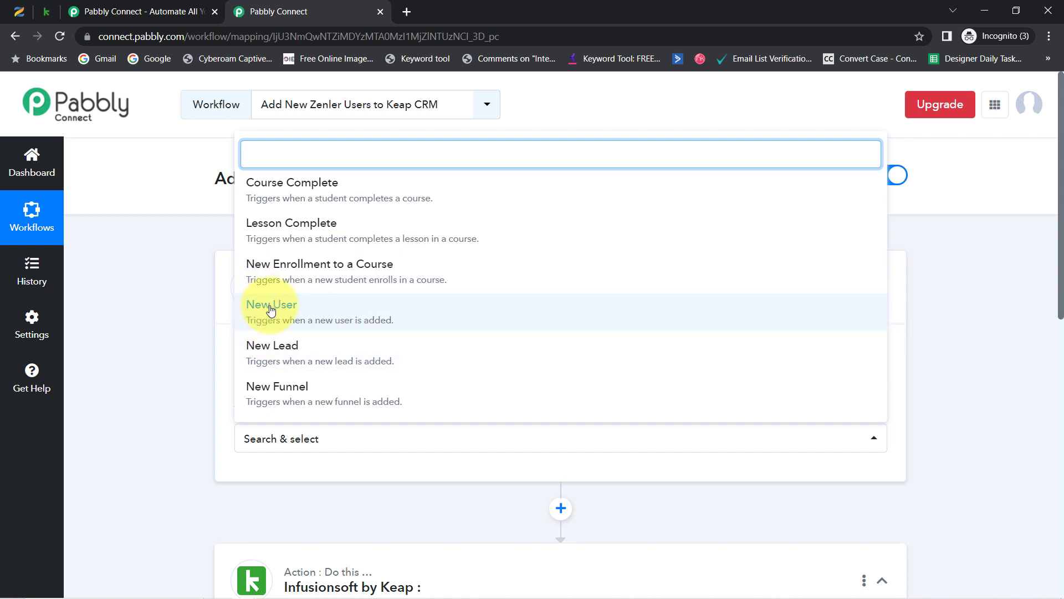
left_click(311, 321)
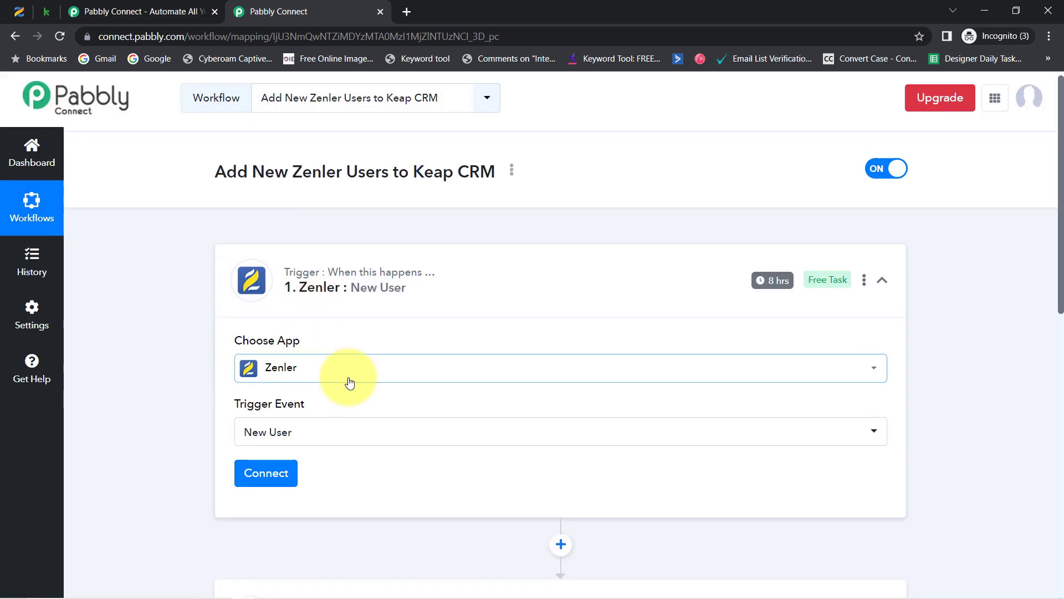
left_click(259, 482)
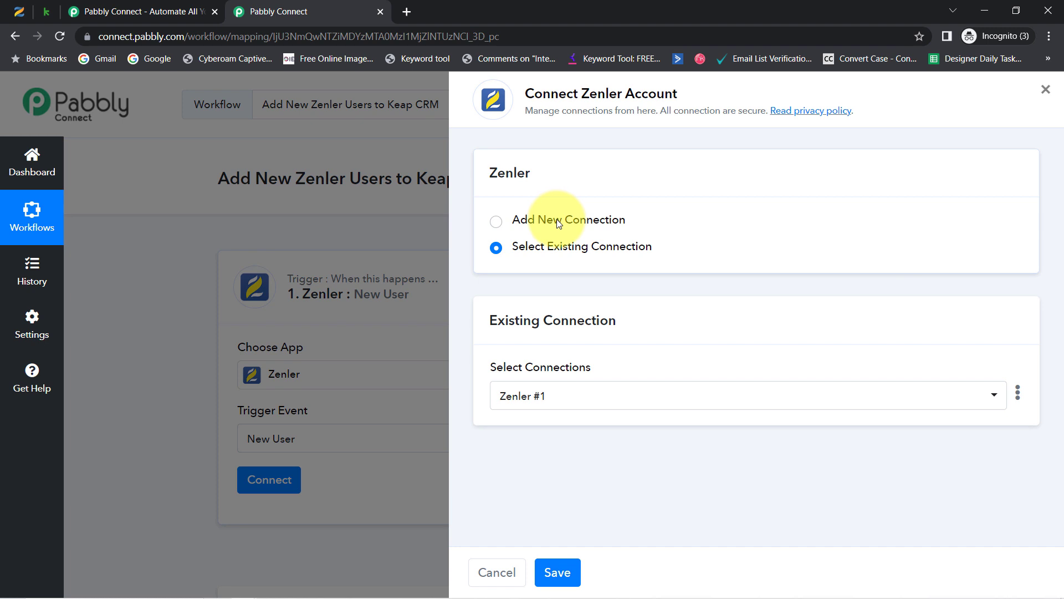
Step: Add a new Zenler connection and review the help text about the school name
left_click(557, 220)
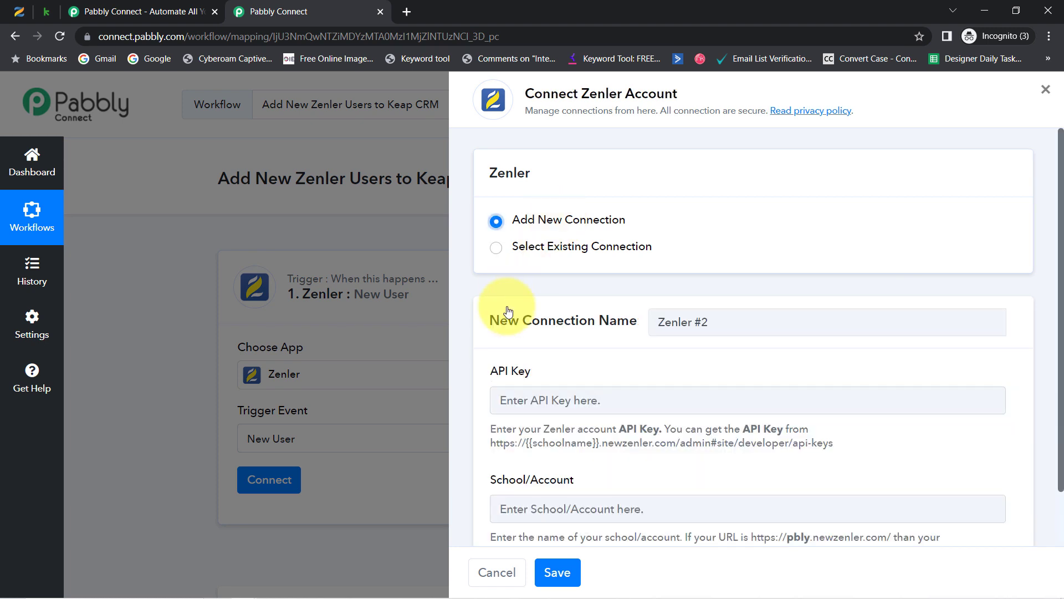
left_click_drag(520, 325, 611, 328)
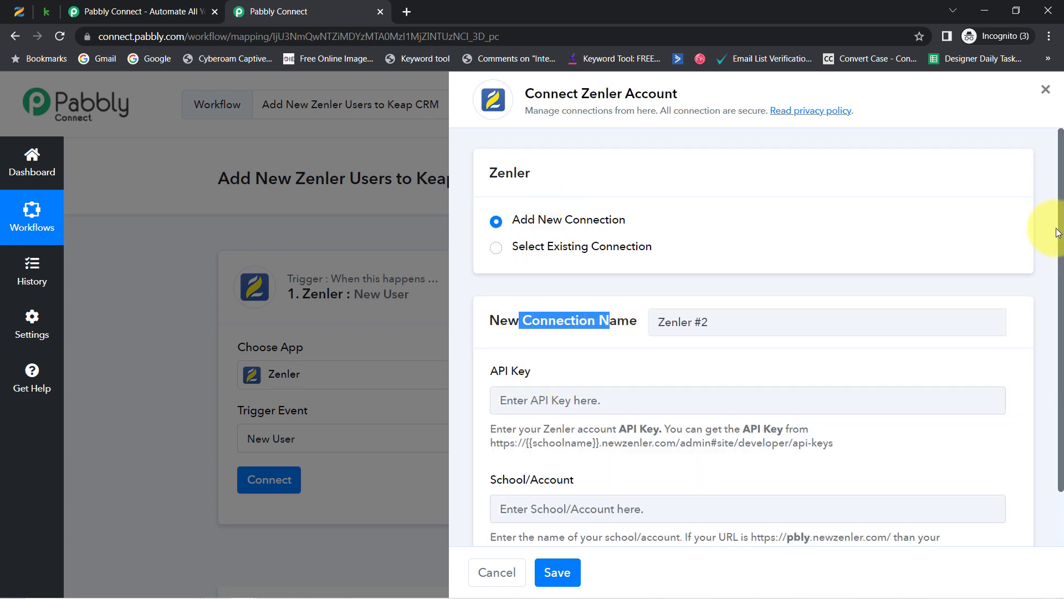
left_click_drag(1060, 234, 1053, 333)
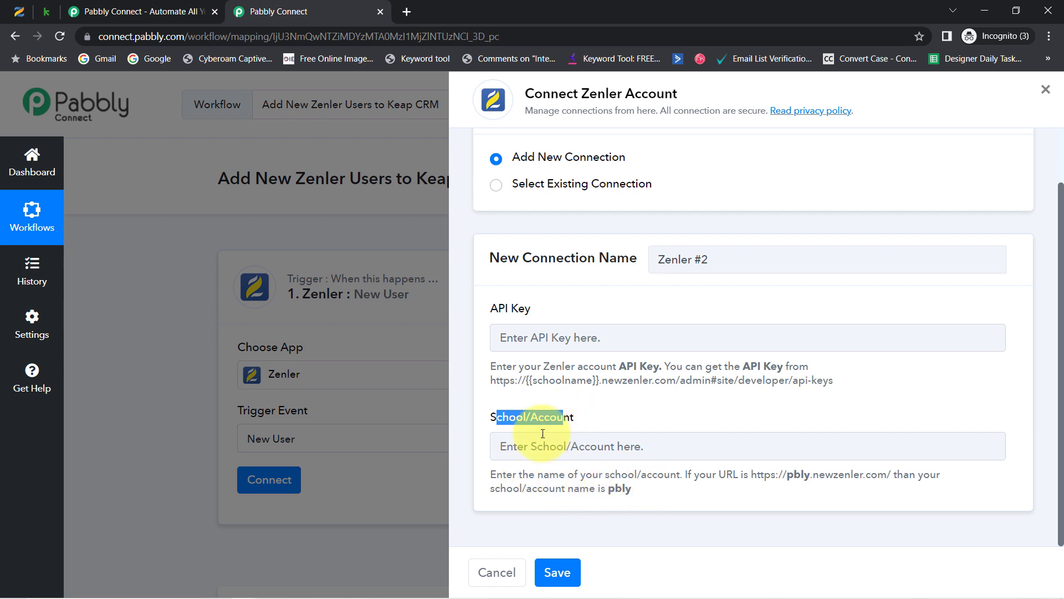
left_click_drag(724, 472, 667, 504)
left_click(667, 504)
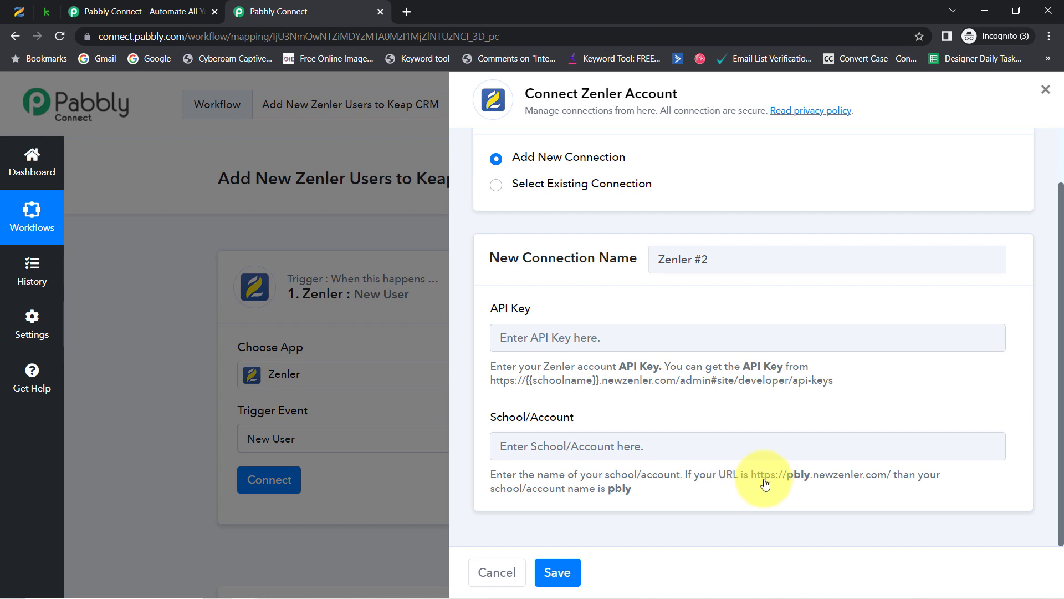
left_click_drag(758, 480, 951, 475)
left_click(950, 477)
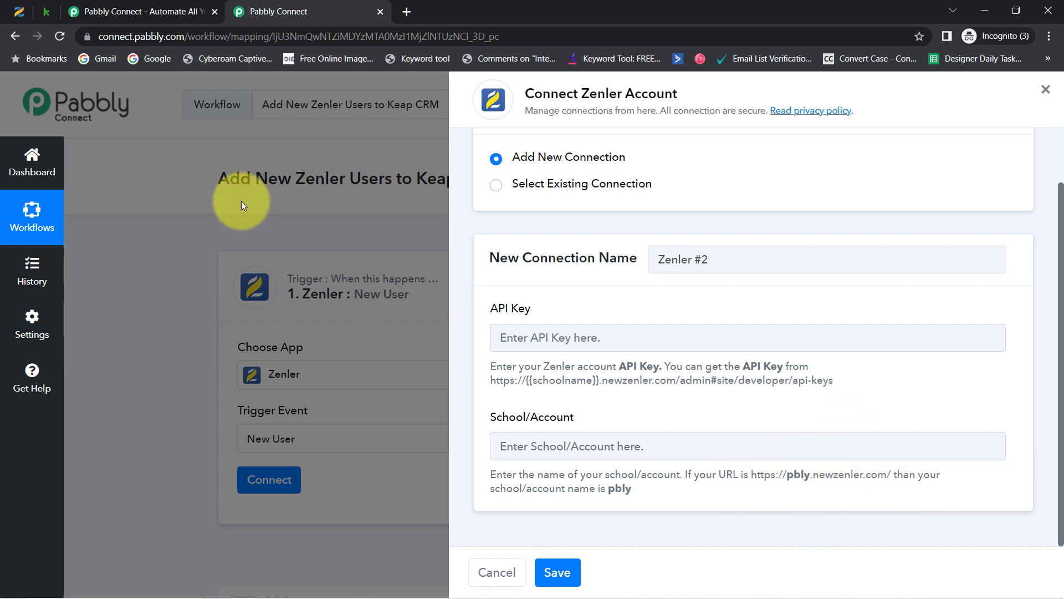
Step: Find the school name pabbly in the Zenler site address and enter it as School/Account
left_click(19, 11)
left_click(131, 38)
left_click(136, 43)
double_click(141, 40)
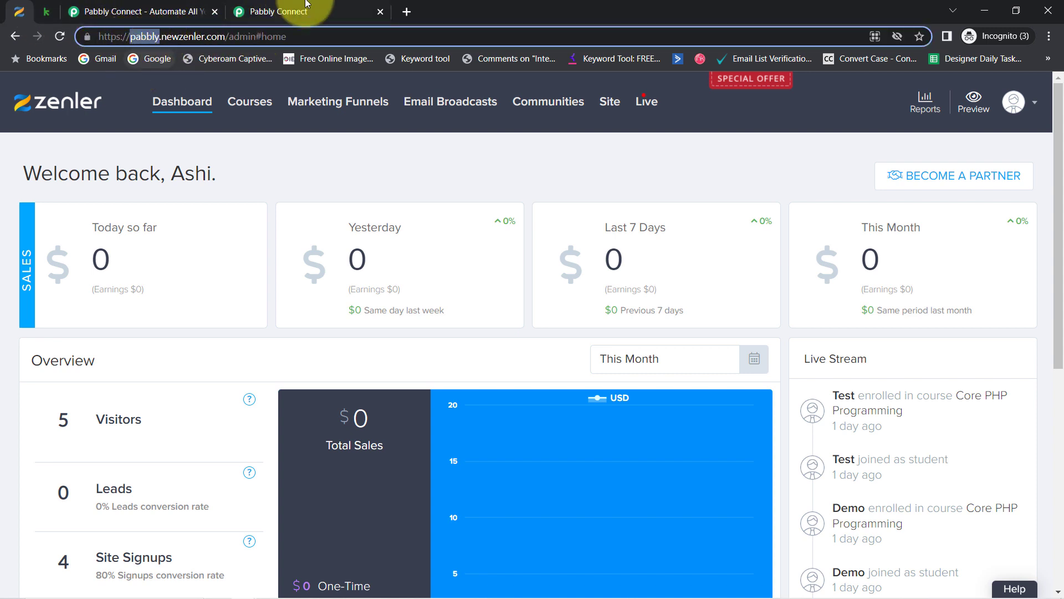
left_click(288, 12)
left_click(536, 448)
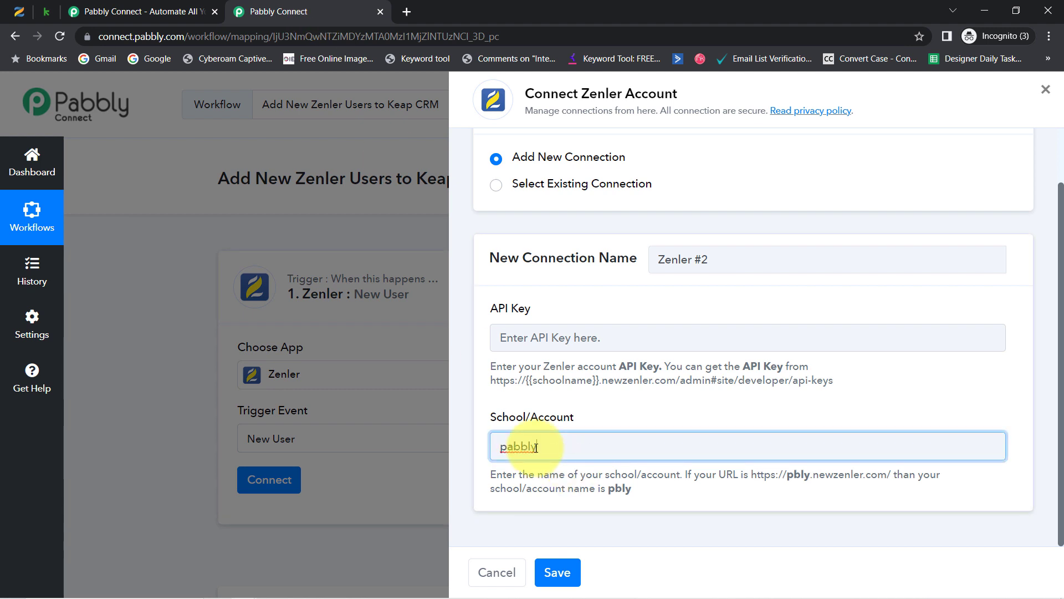
left_click_drag(494, 313, 547, 308)
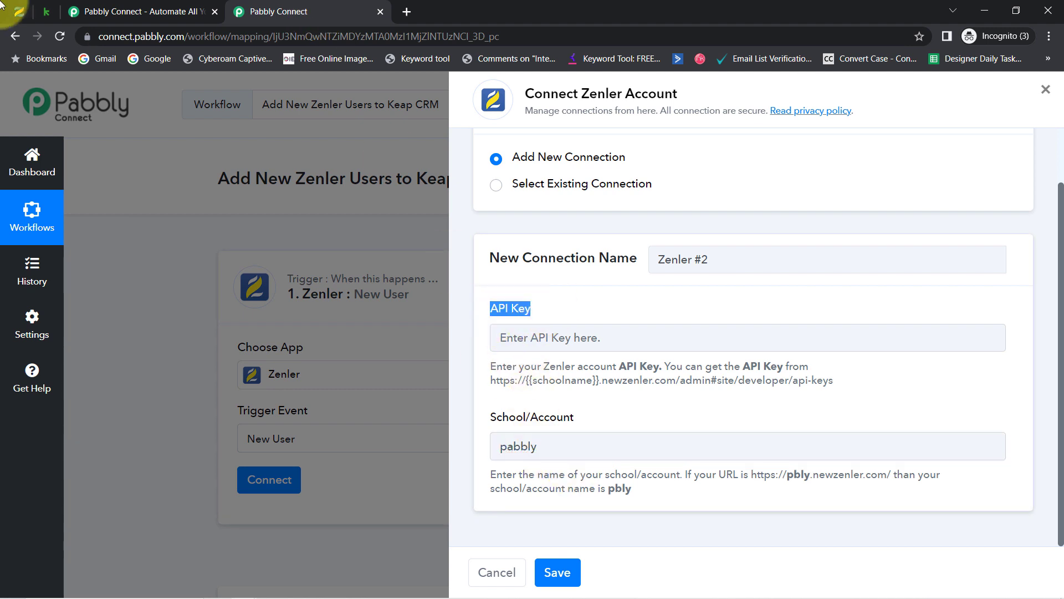
left_click(15, 12)
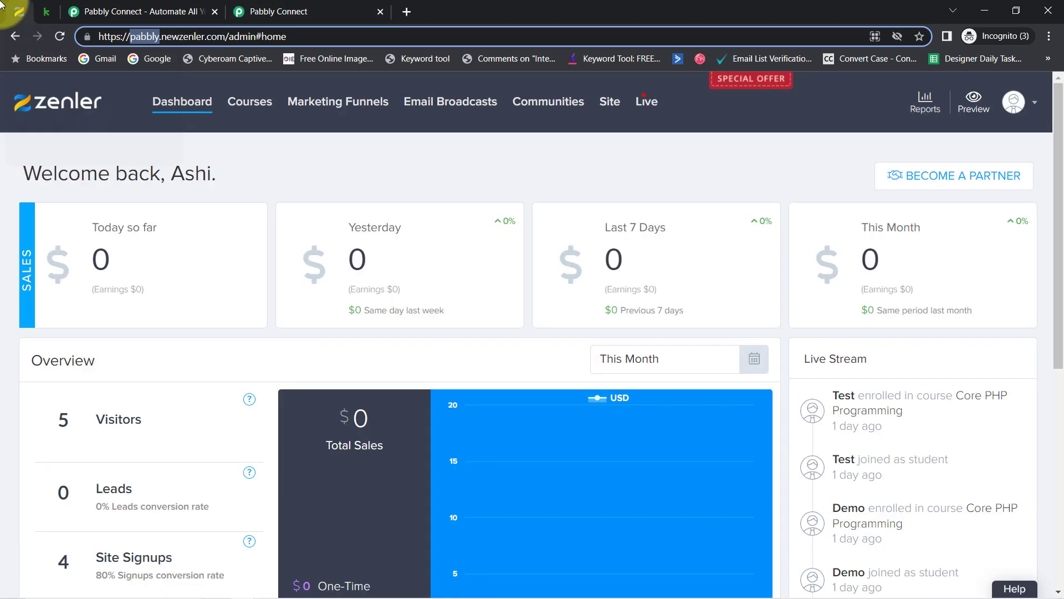
Step: Go to Zenler Settings > Developers > API Key and select the API key value
left_click(1026, 106)
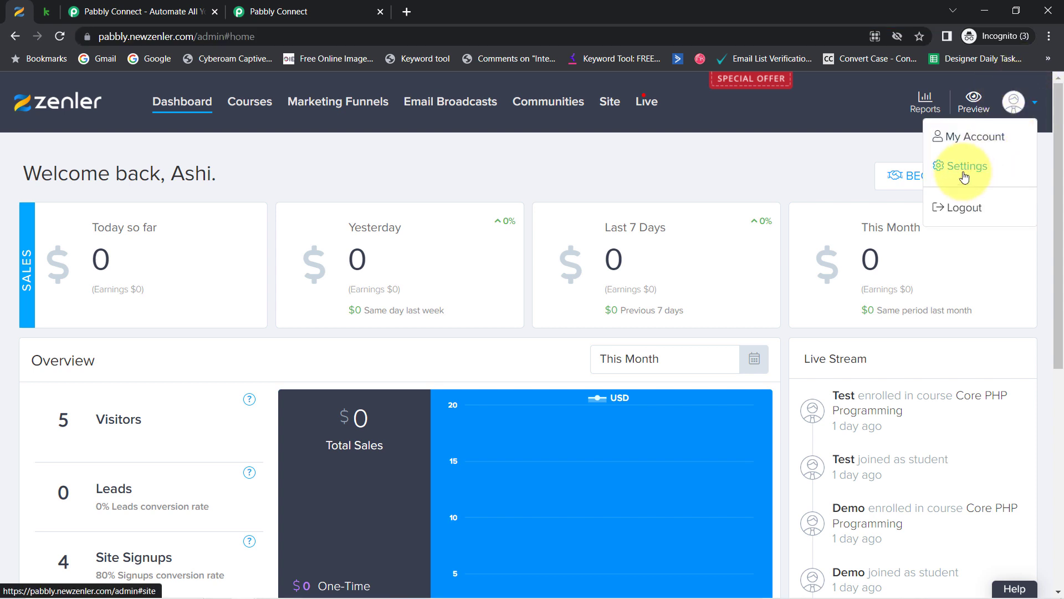
left_click(964, 172)
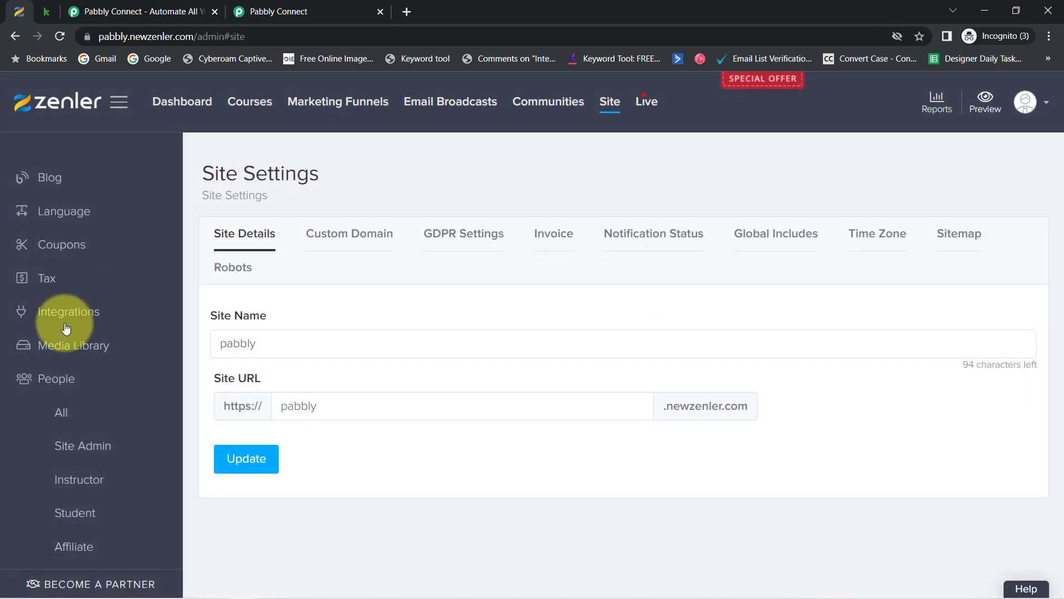
scroll(78, 332, "down", 6)
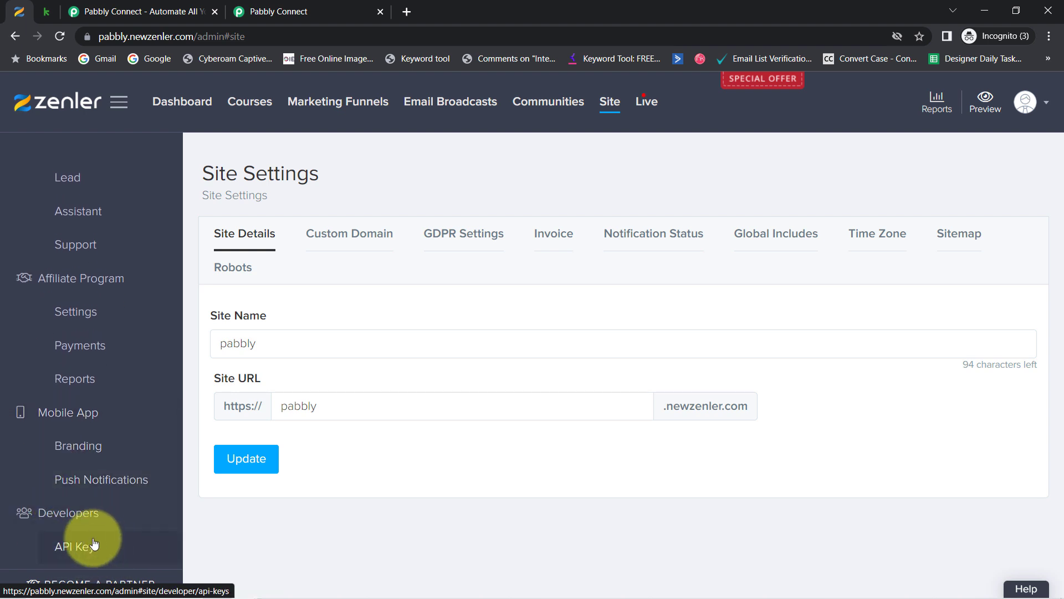
left_click(75, 549)
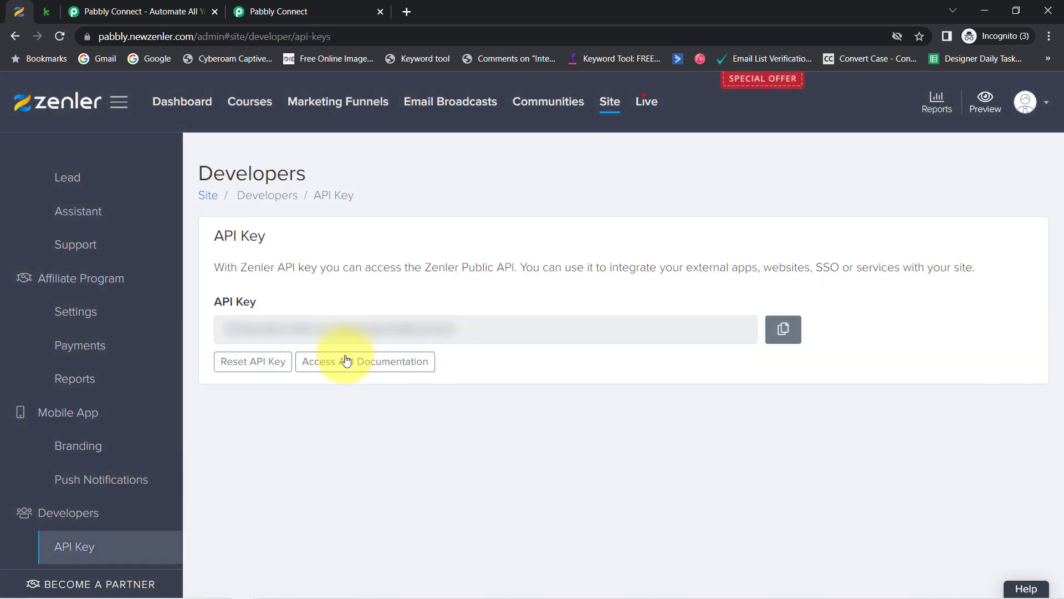
triple_click(316, 329)
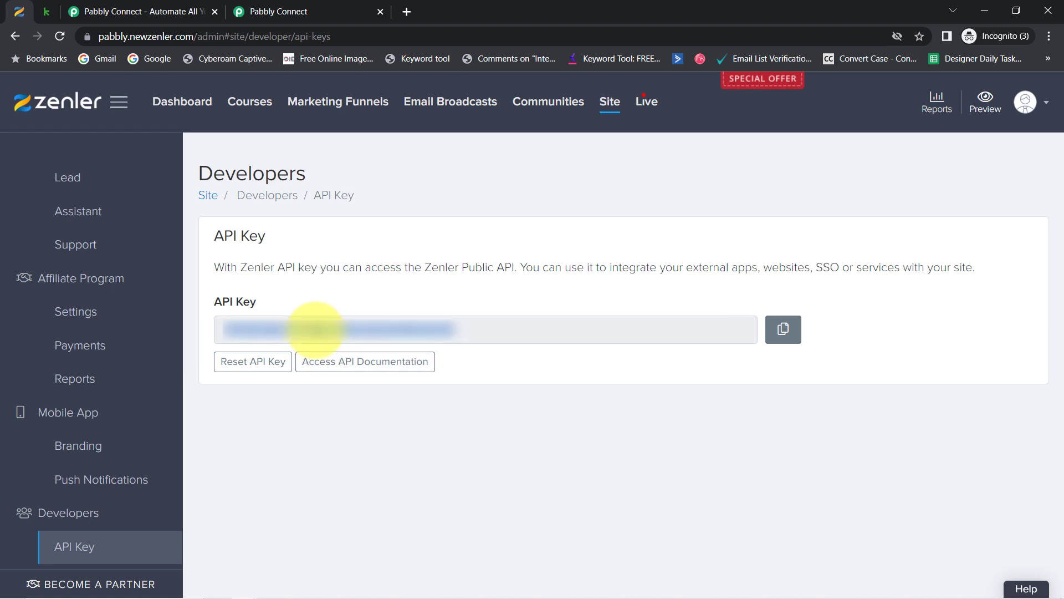
left_click(261, 12)
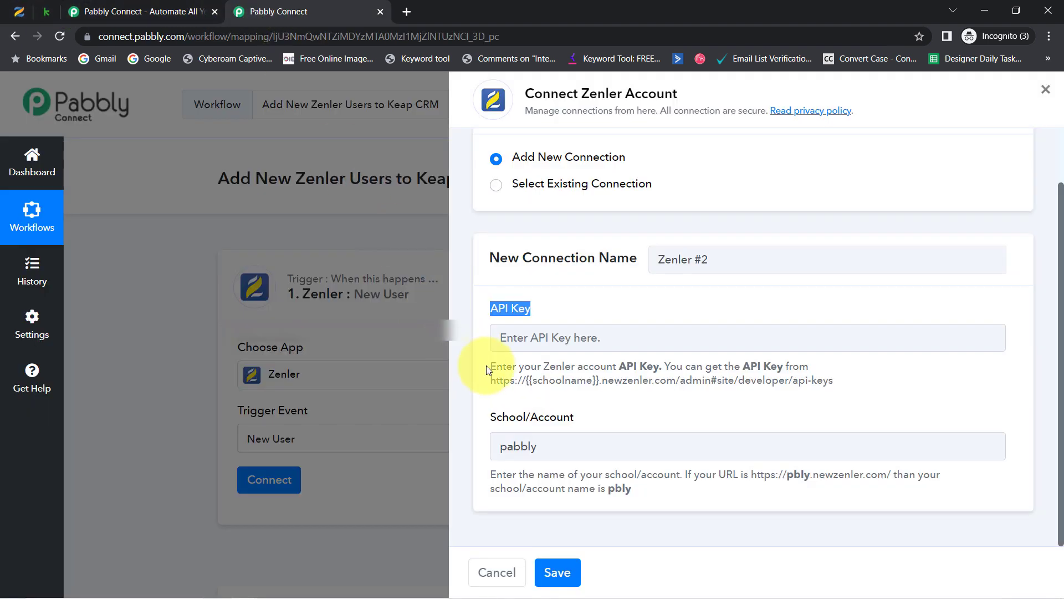
Step: Paste the copied Zenler API key into the API Key field and save the connection
left_click(553, 340)
key("ctrl+v")
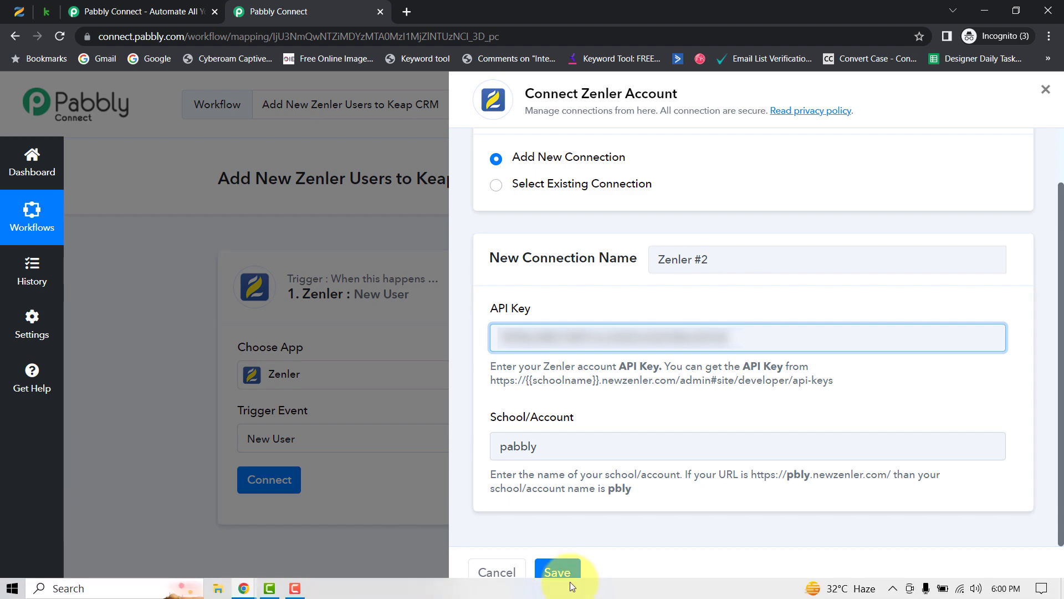
left_click(571, 572)
Step: Close the extra pabbly.com tab and scroll down to the Infusionsoft by Keap action
left_click(210, 9)
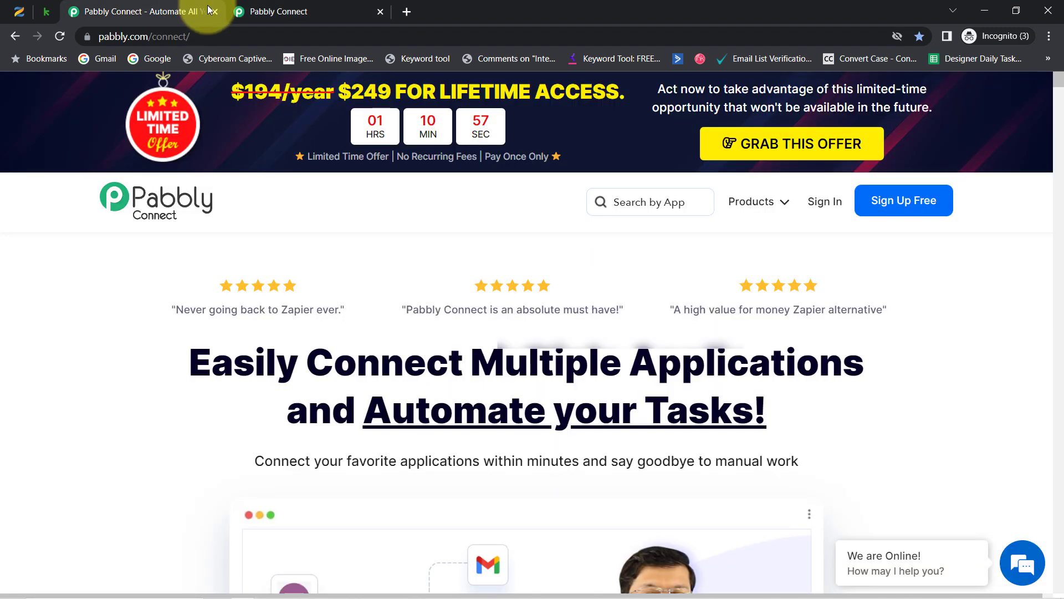
left_click(213, 11)
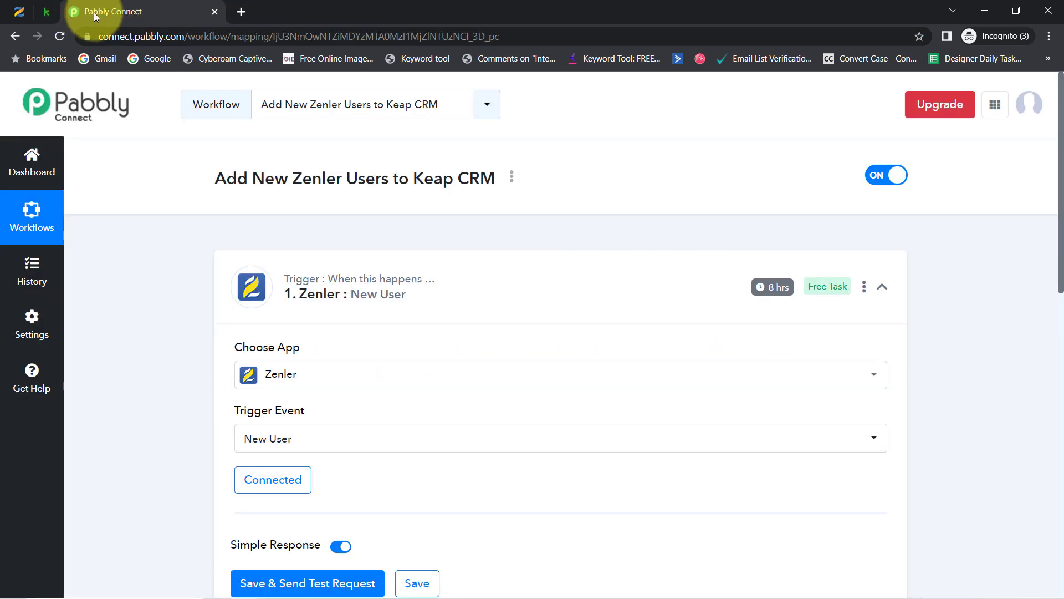
scroll(328, 421, "down", 1)
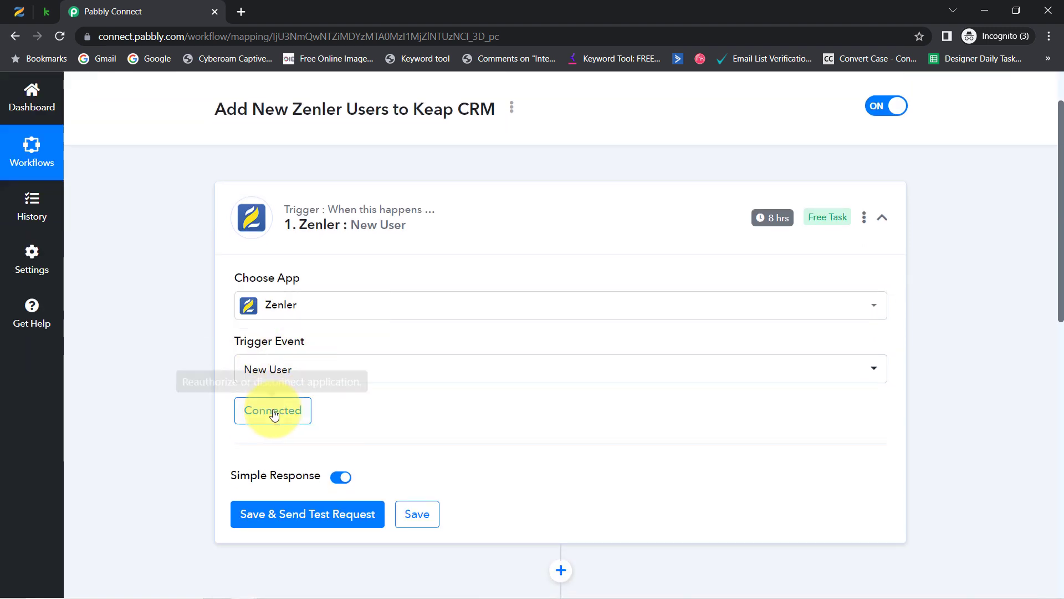
scroll(571, 373, "down", 3)
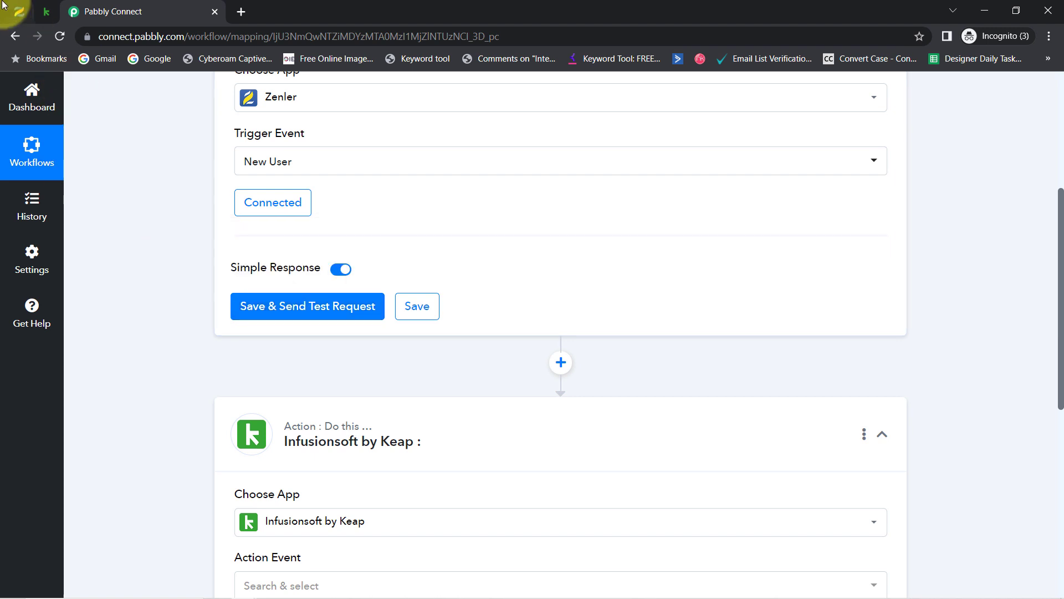
left_click(19, 11)
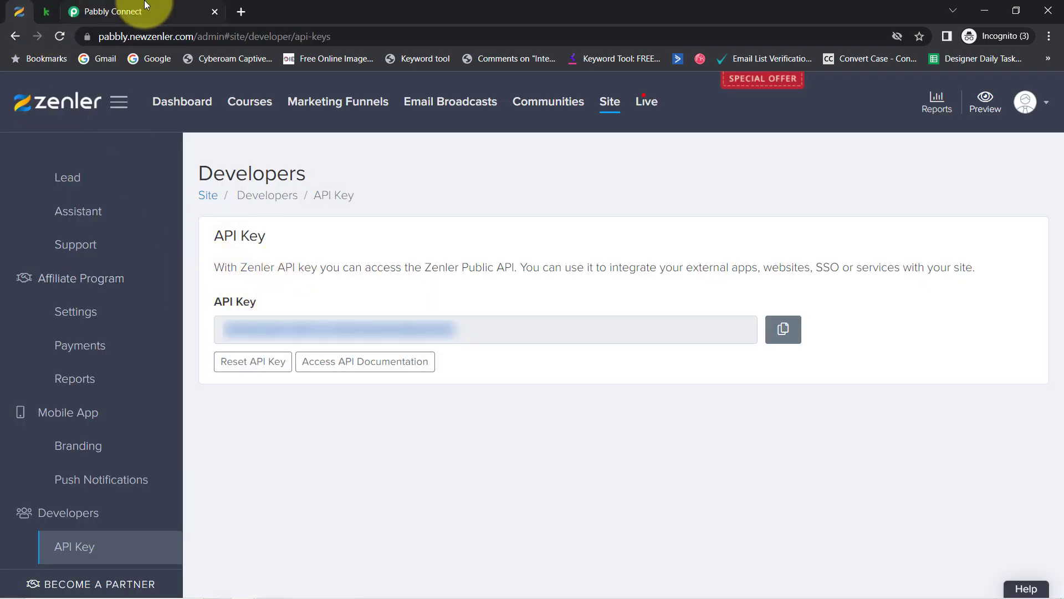
left_click(161, 13)
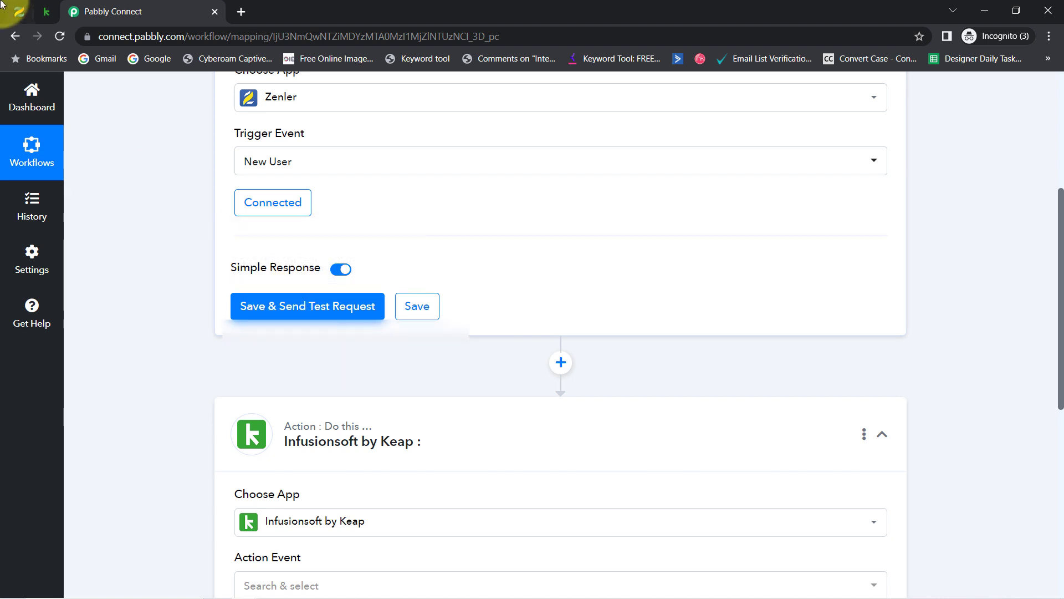
left_click(19, 11)
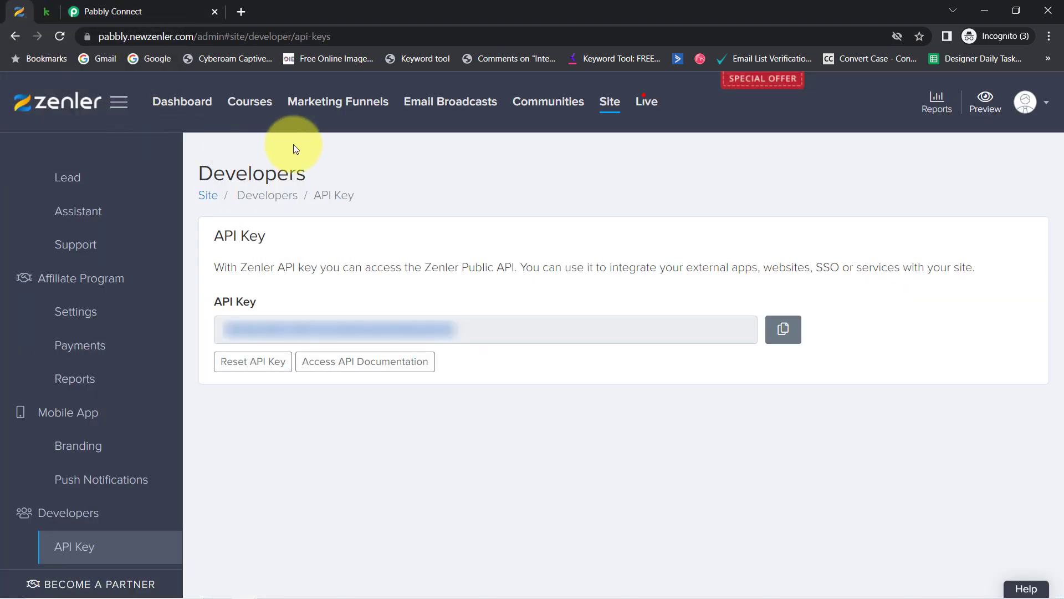
left_click(111, 11)
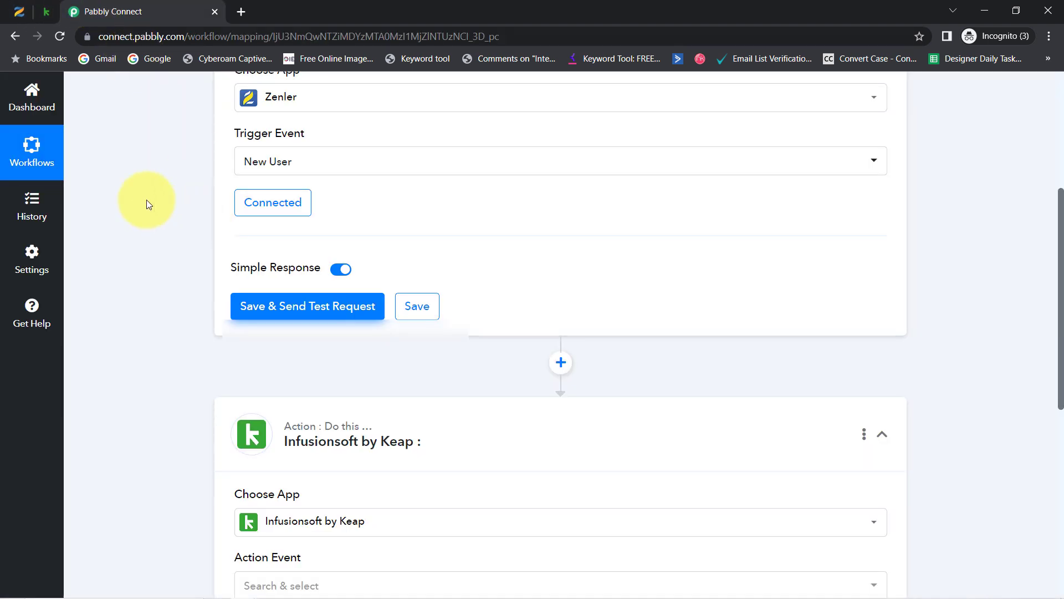
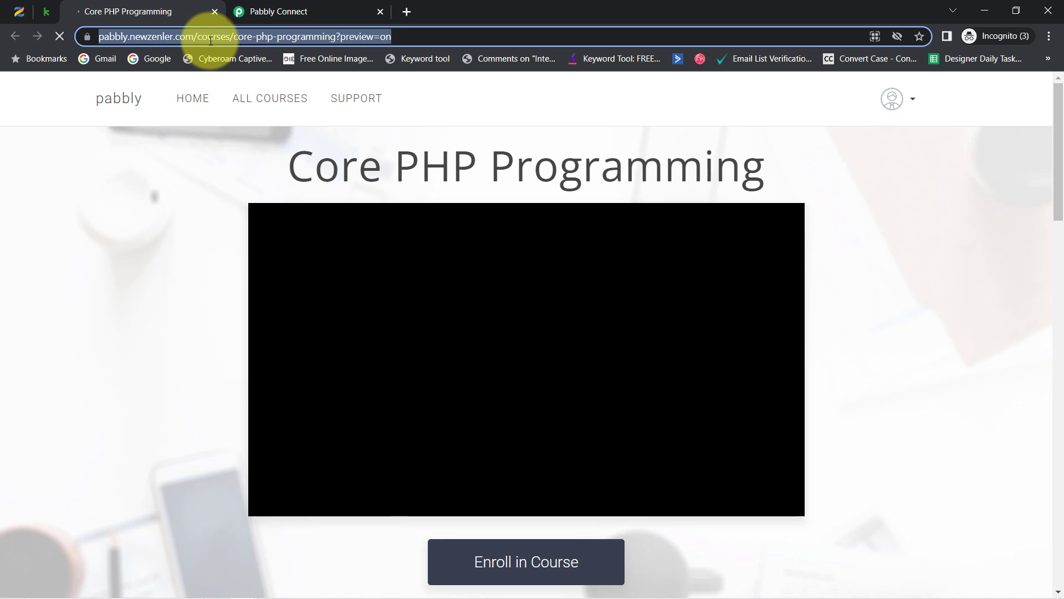
Step: Load the copied course preview URL in a new Chrome window and log out of the Zenler account
left_click(1052, 40)
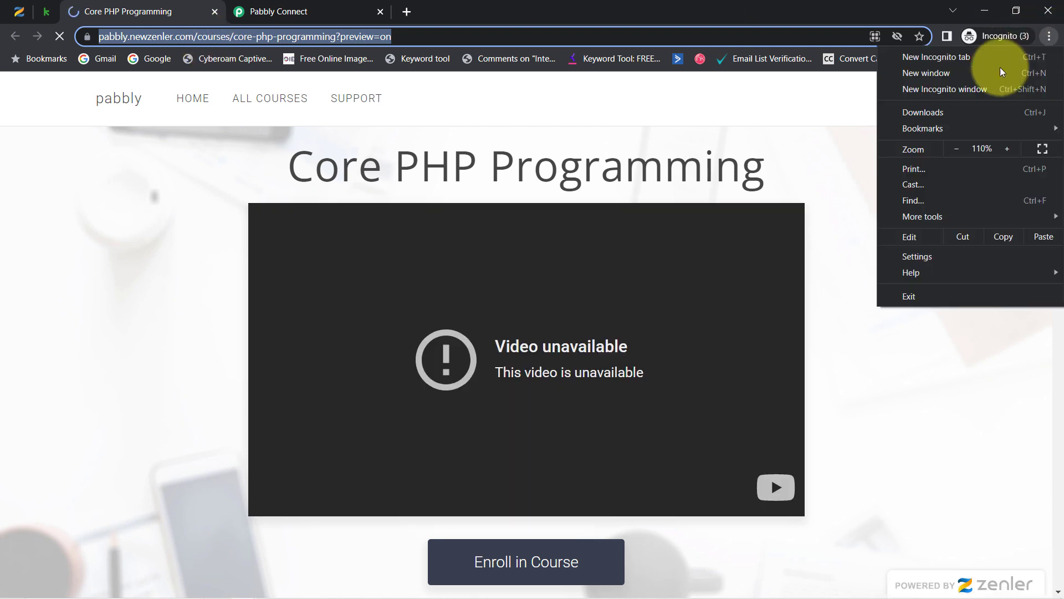
left_click(920, 71)
type("https://pabbly.newzenler.com/courses/core-php-programming?preview=on")
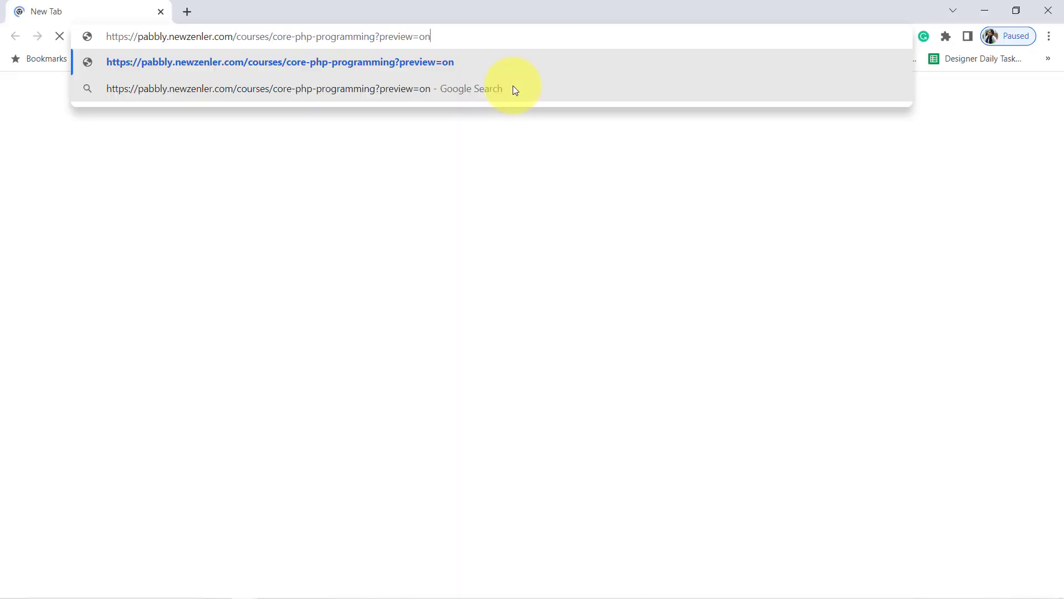
key("Return")
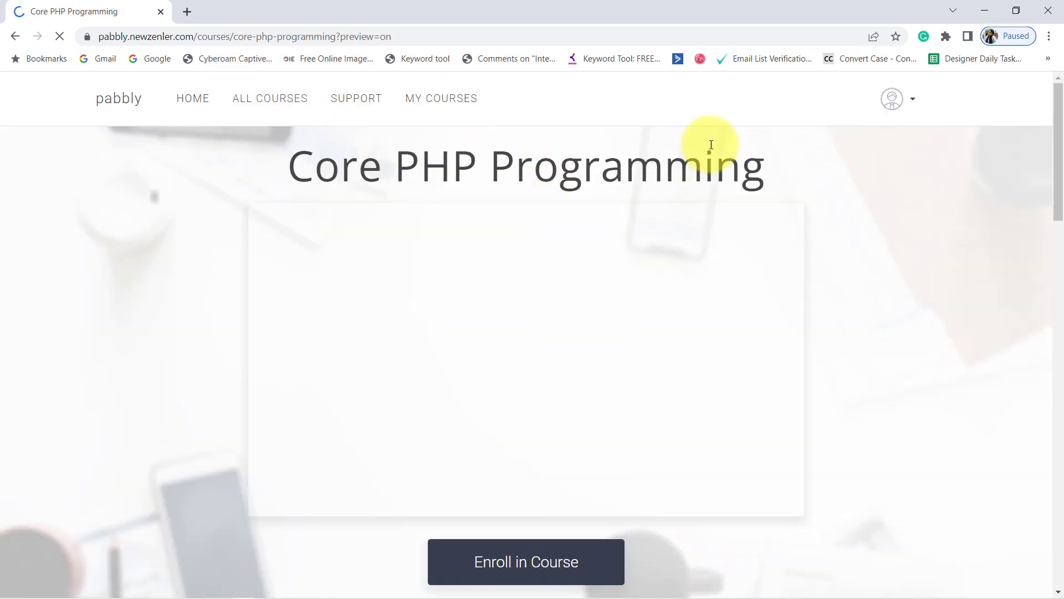
left_click(895, 99)
left_click(894, 100)
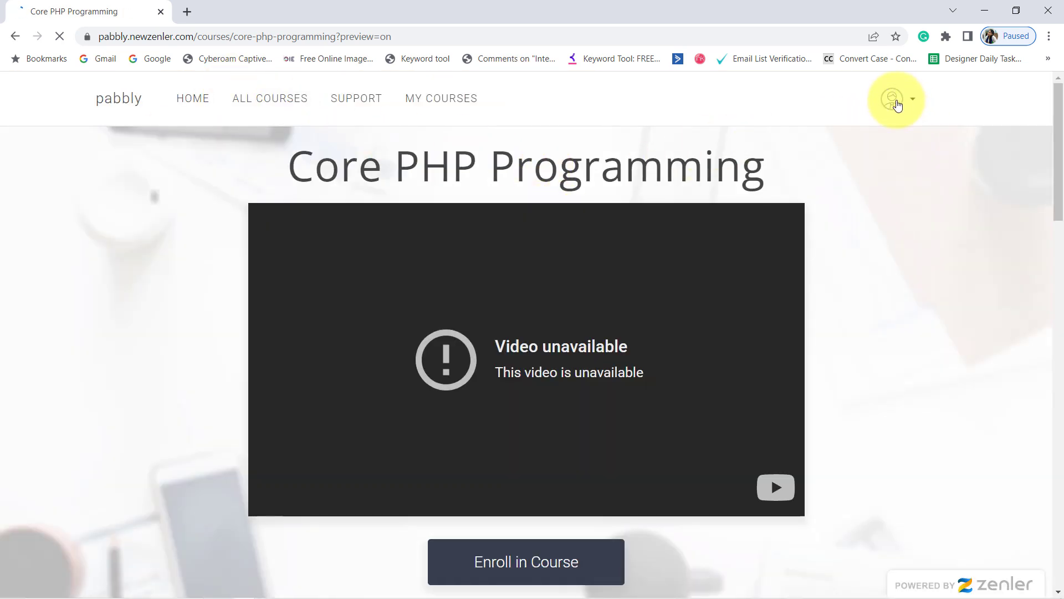
left_click(895, 99)
left_click(893, 100)
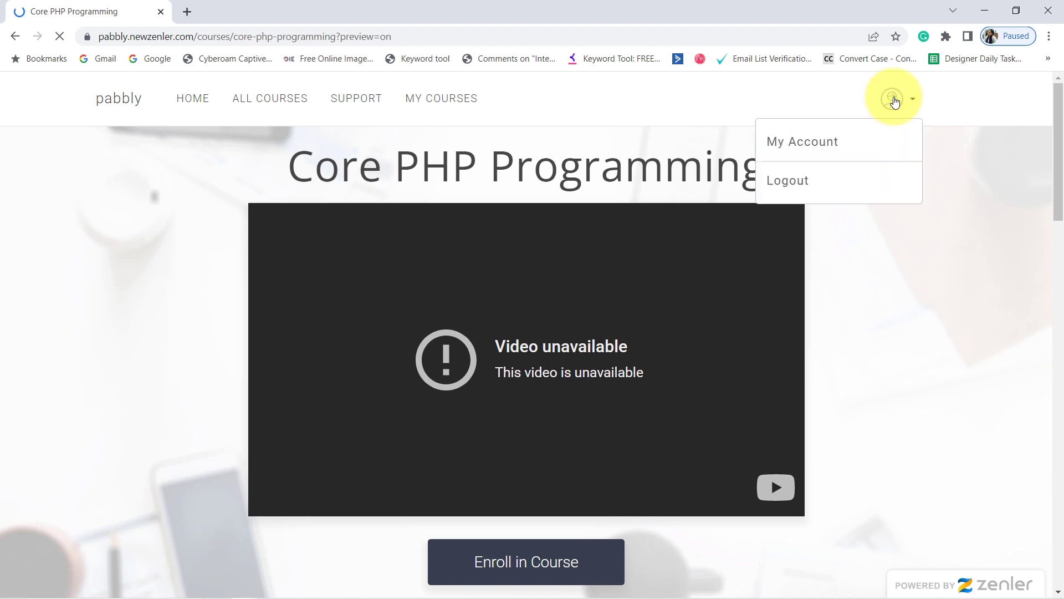
left_click(815, 179)
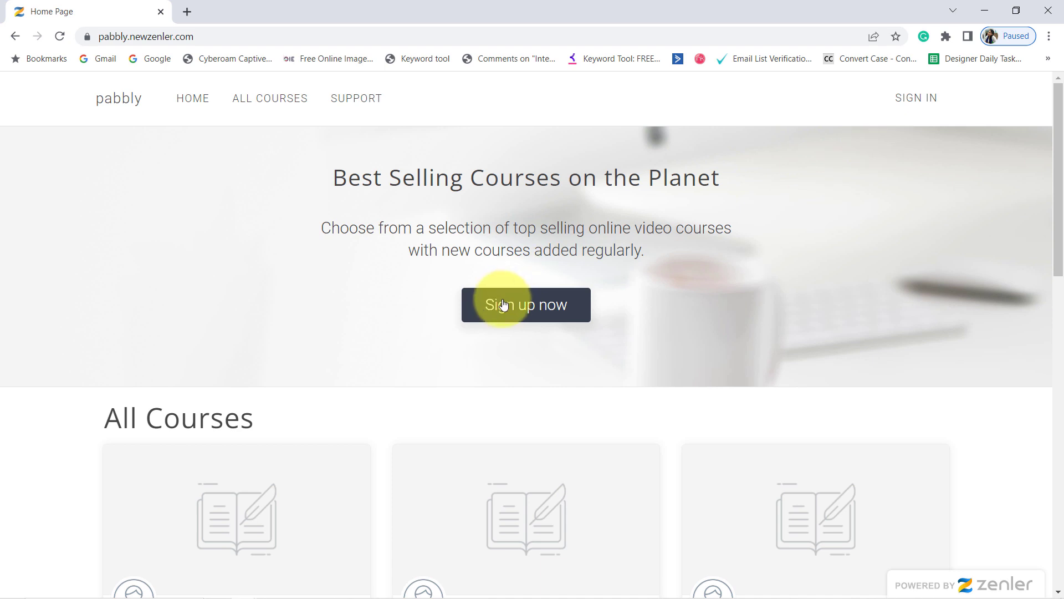
Step: Sign up a new test student with first name, email and a password
left_click(503, 305)
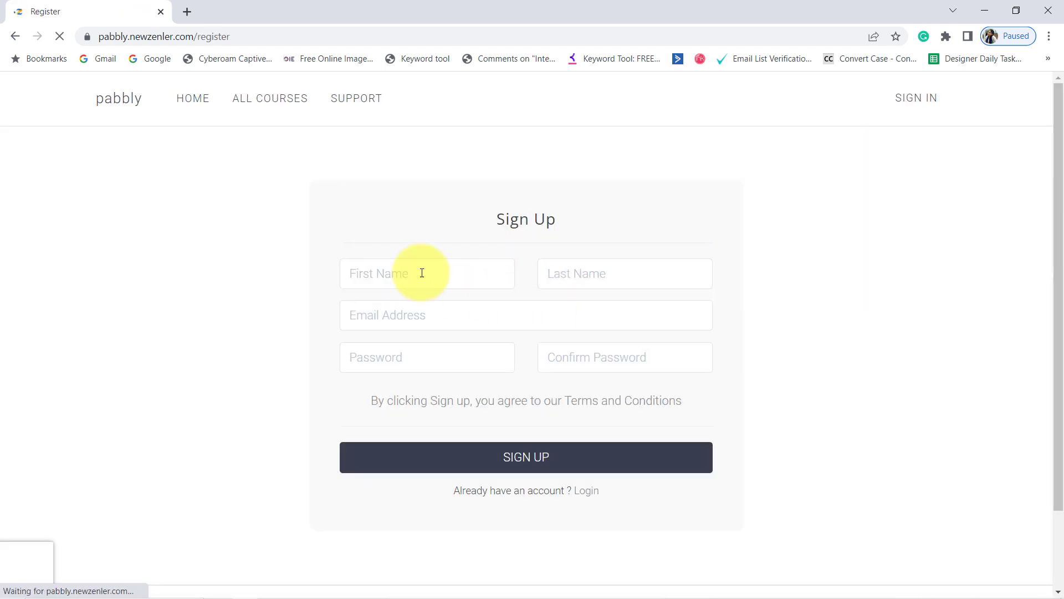
left_click(408, 265)
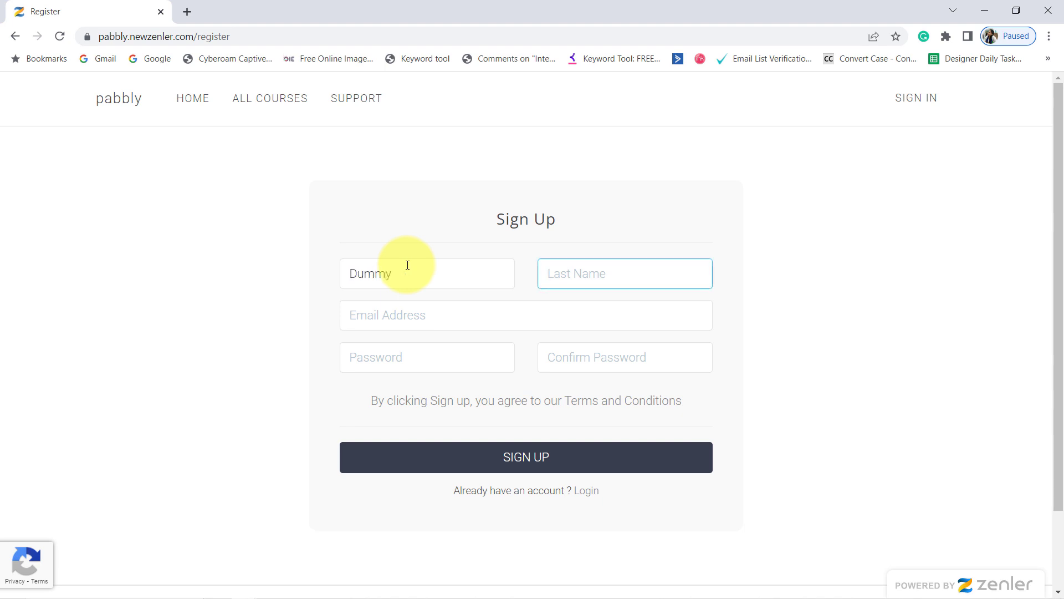
key("Tab")
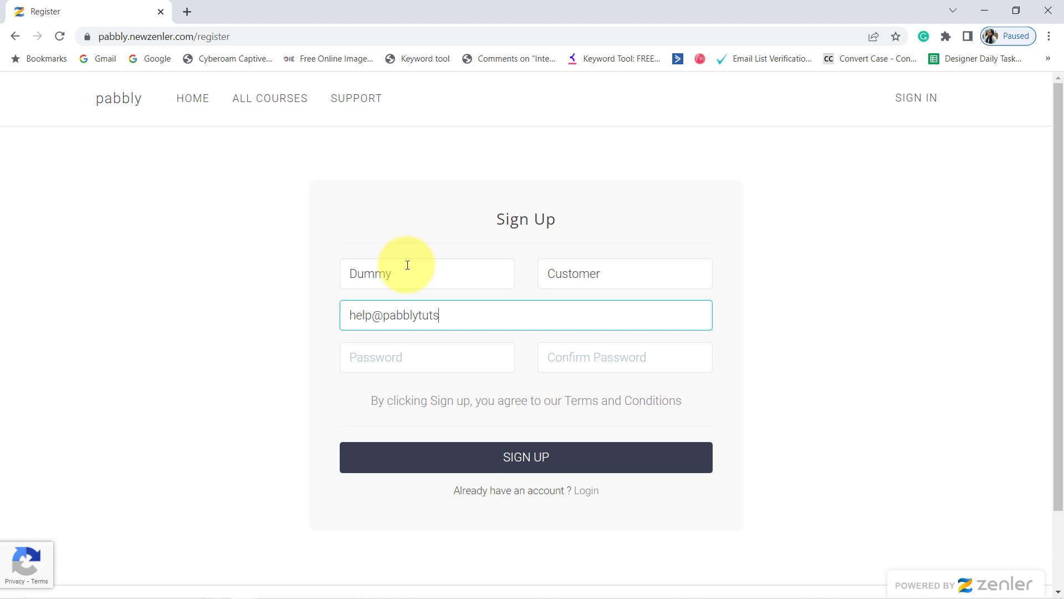
key("Tab")
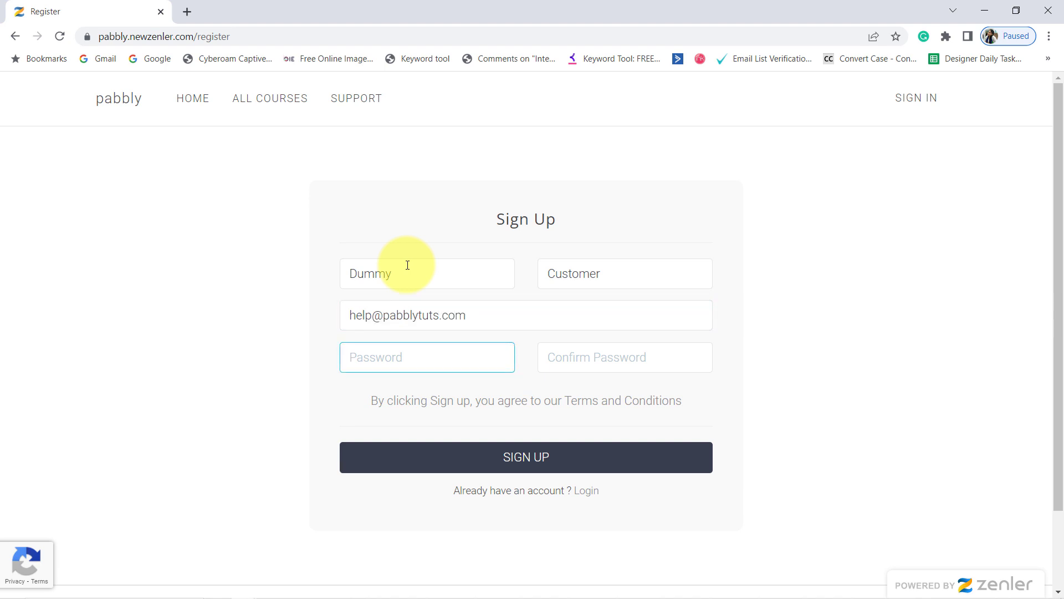
key("Tab")
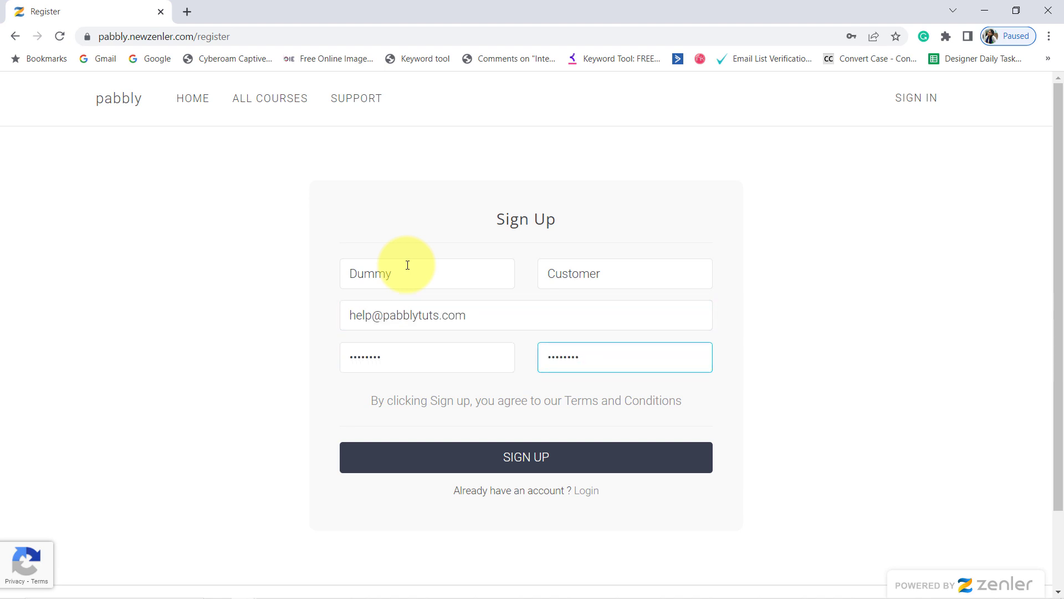
left_click(506, 465)
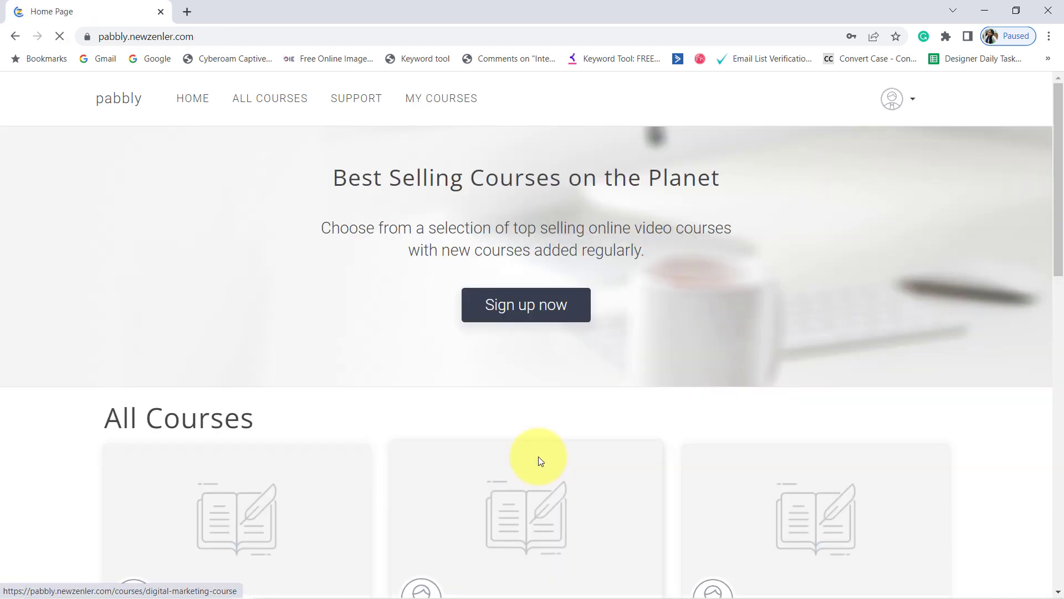
Step: Check the new student's account menu, then go back to the original course preview window
left_click_drag(391, 176, 606, 232)
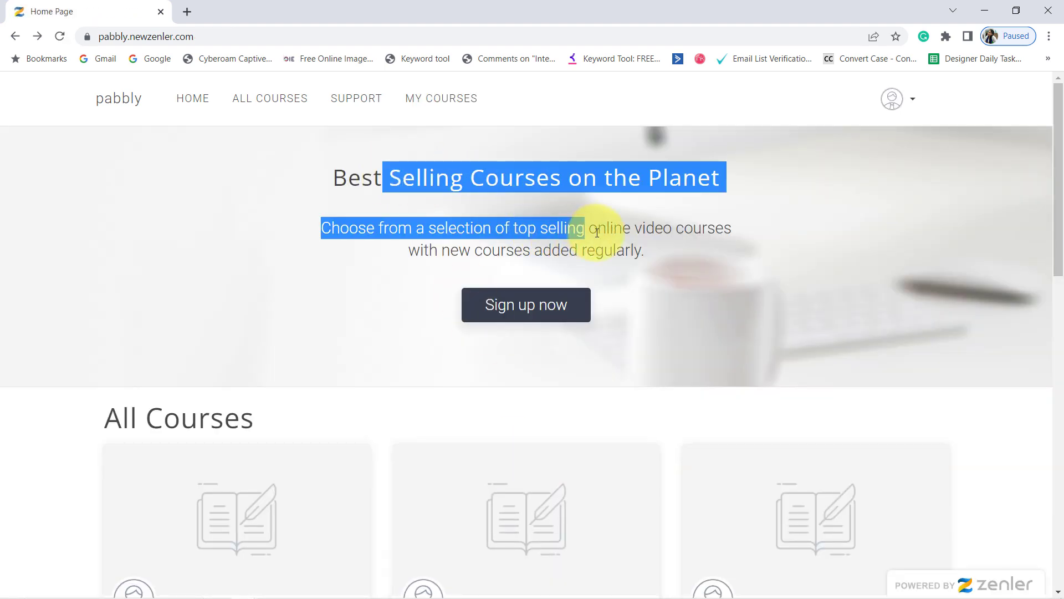
left_click(614, 247)
left_click(909, 96)
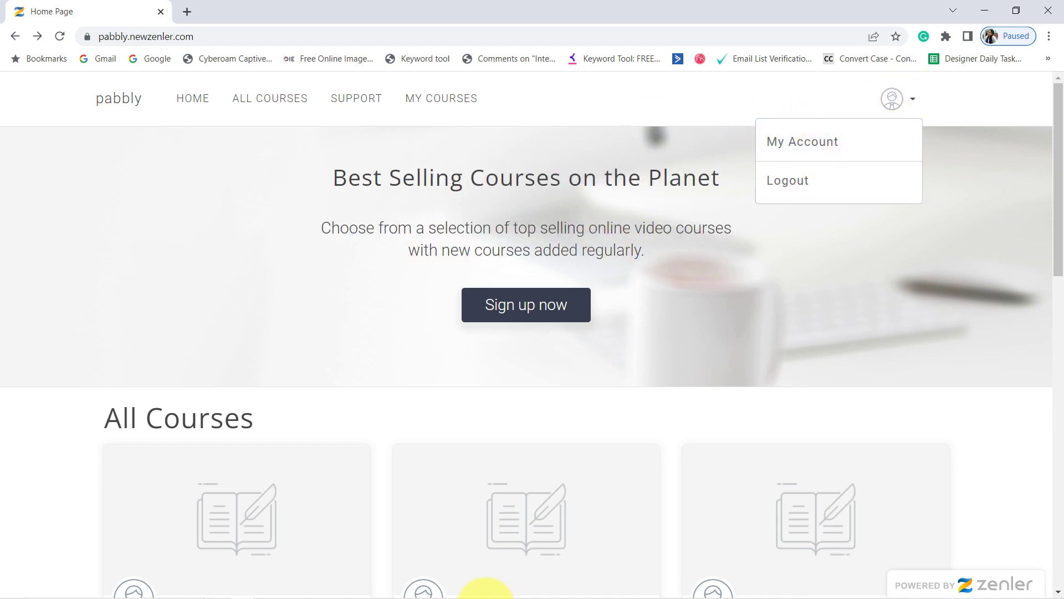
mouse_move(209, 590)
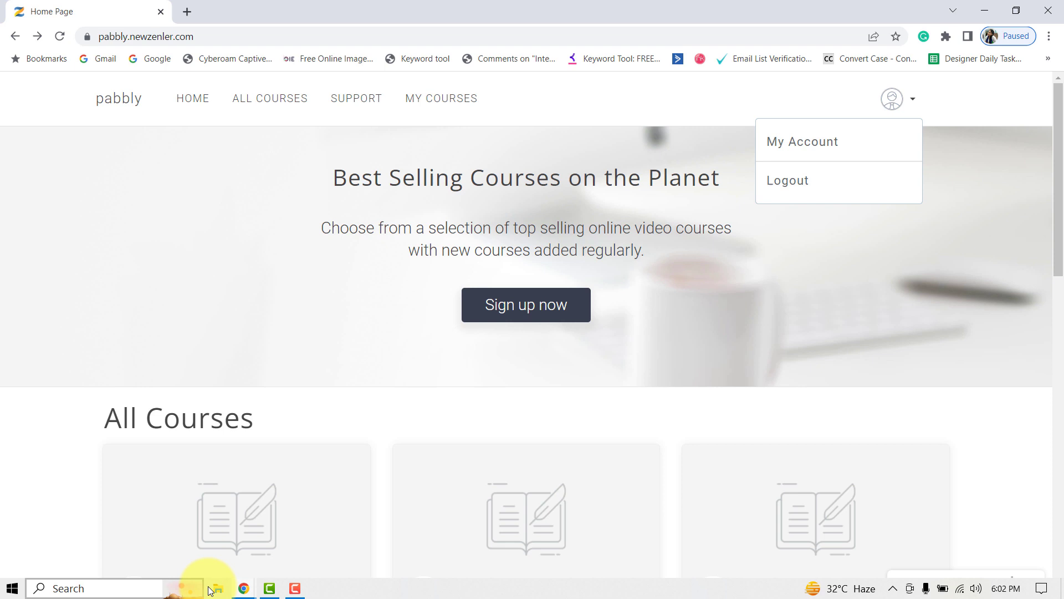
left_click(243, 589)
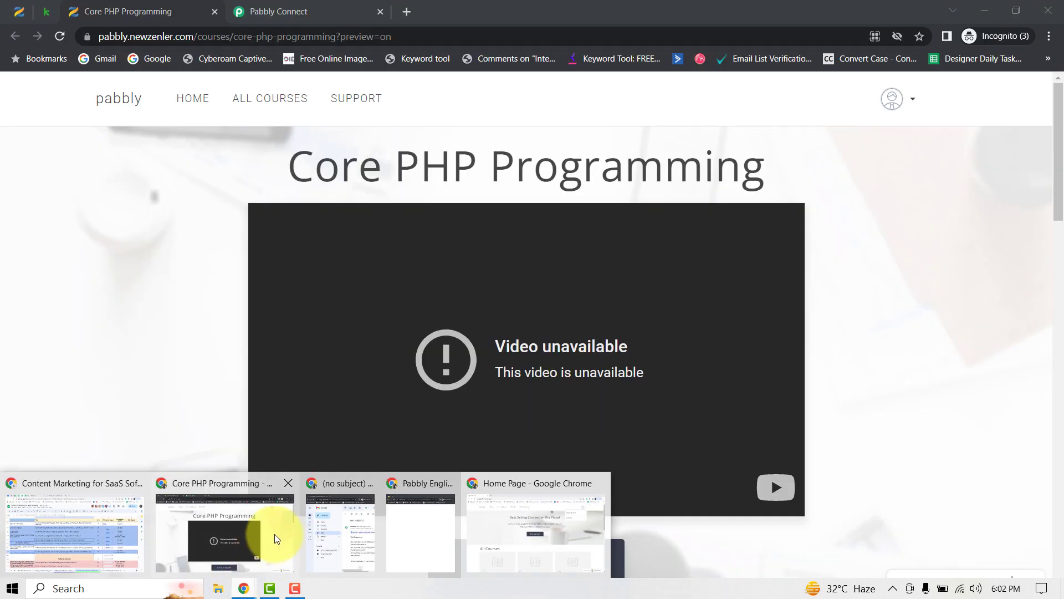
Step: Send a test request from the Zenler New User trigger in Pabbly Connect
left_click(276, 533)
left_click(378, 5)
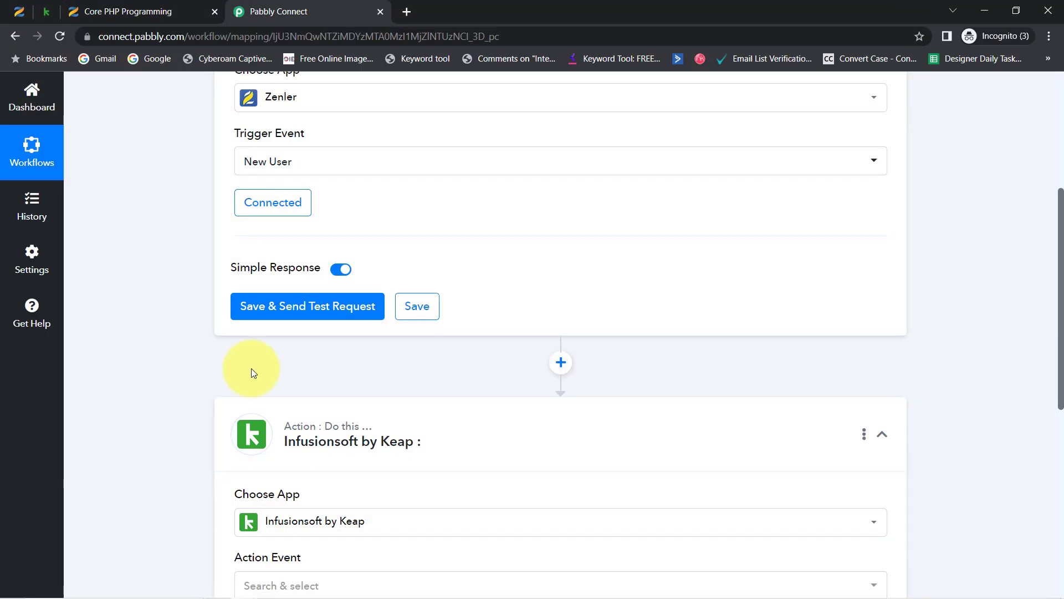
left_click(283, 309)
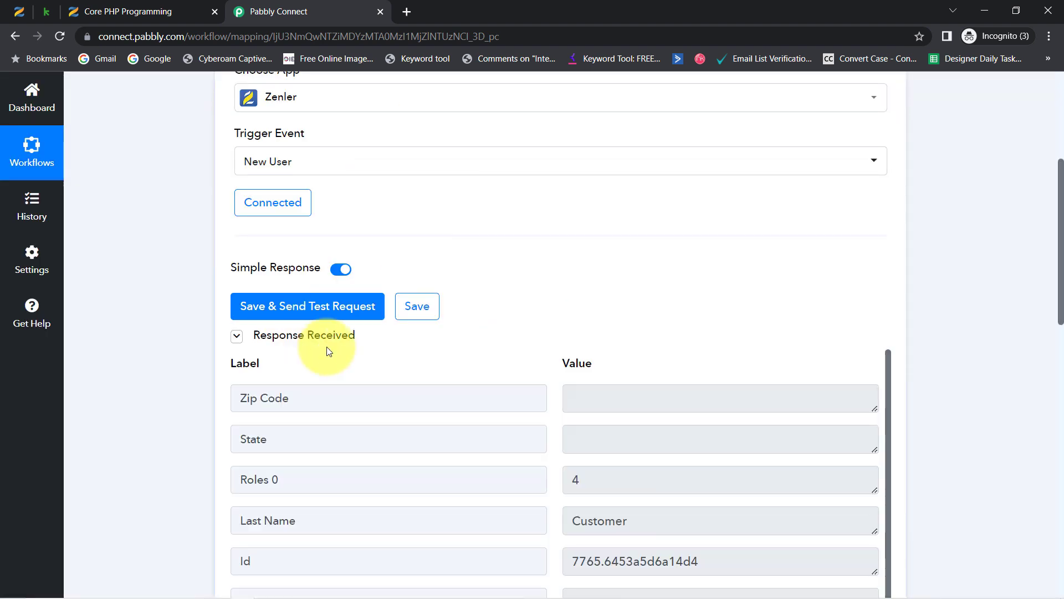
scroll(504, 281, "up", 1)
scroll(637, 353, "down", 2)
Step: Review the test user's email, first name and last name in the received response
scroll(637, 353, "down", 2)
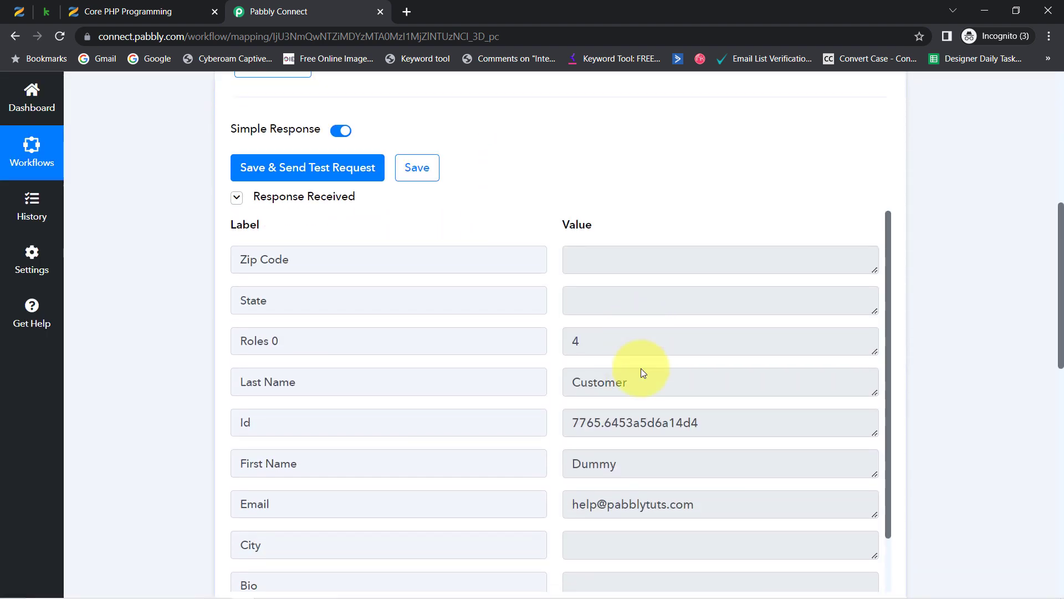
scroll(1053, 316, "down", 2)
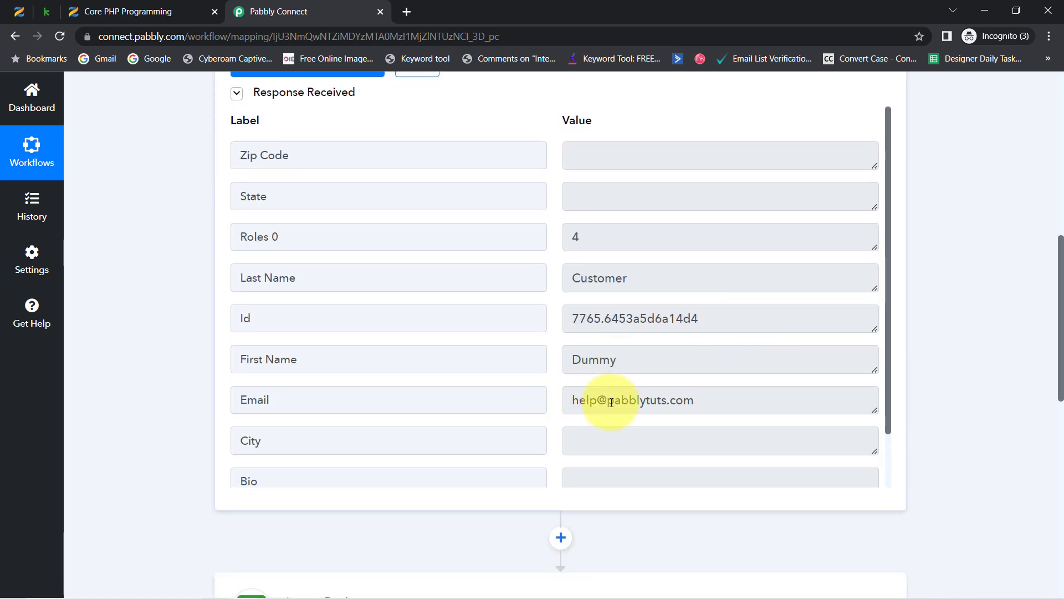
left_click_drag(579, 399, 720, 408)
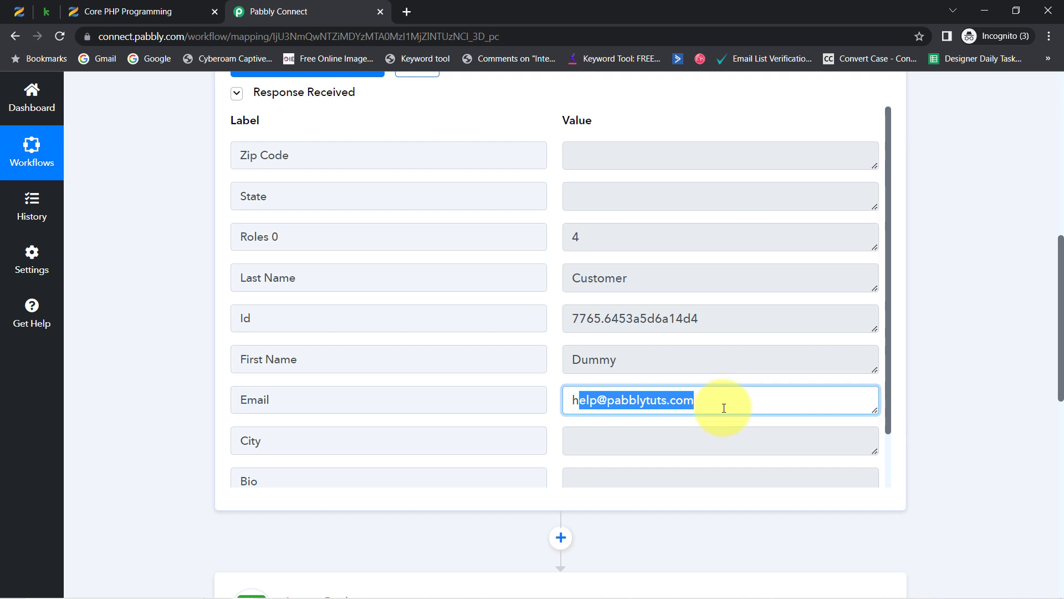
left_click_drag(632, 362, 547, 366)
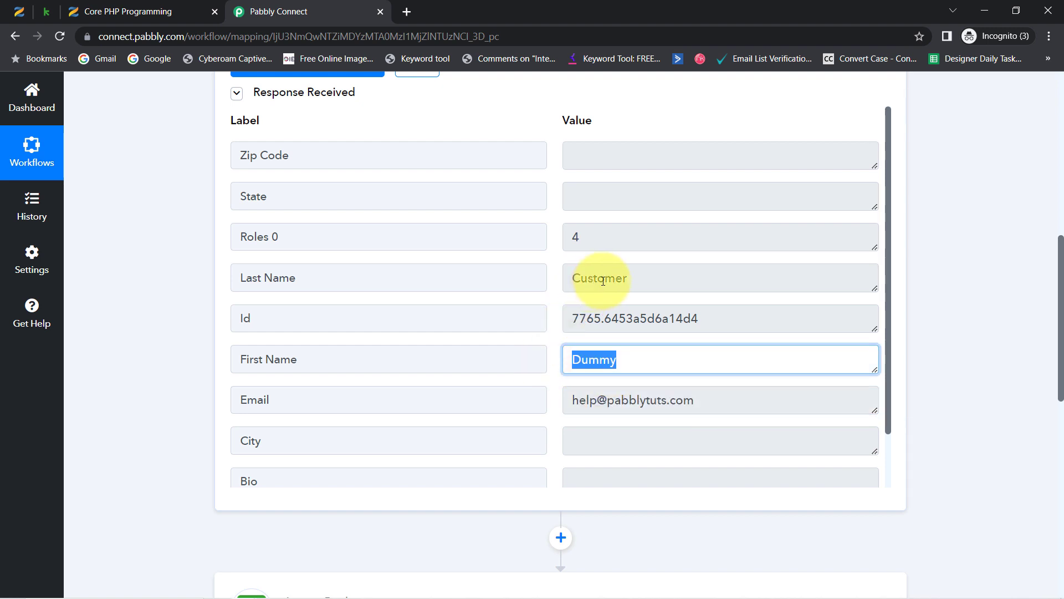
left_click_drag(603, 280, 563, 278)
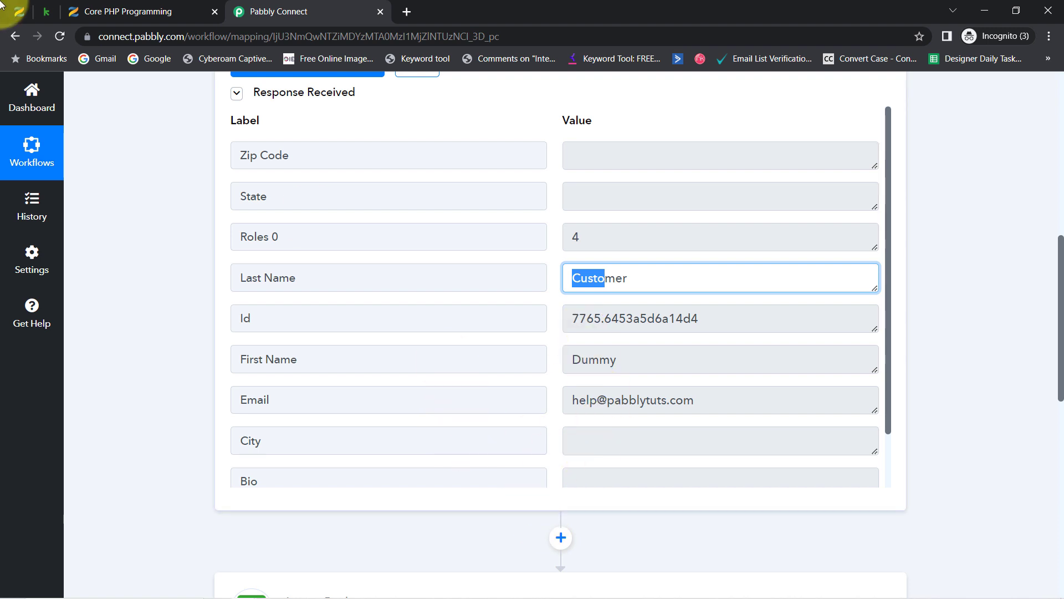
Step: View the Zenler course overview, close the course preview tab, and return to the workflow
left_click(19, 11)
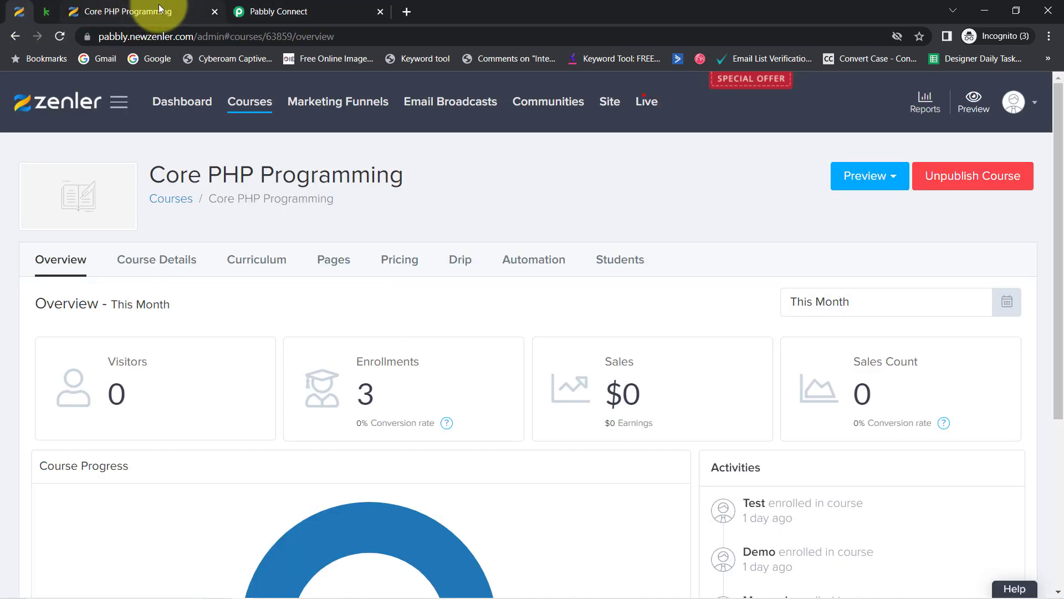
left_click(159, 8)
left_click(214, 12)
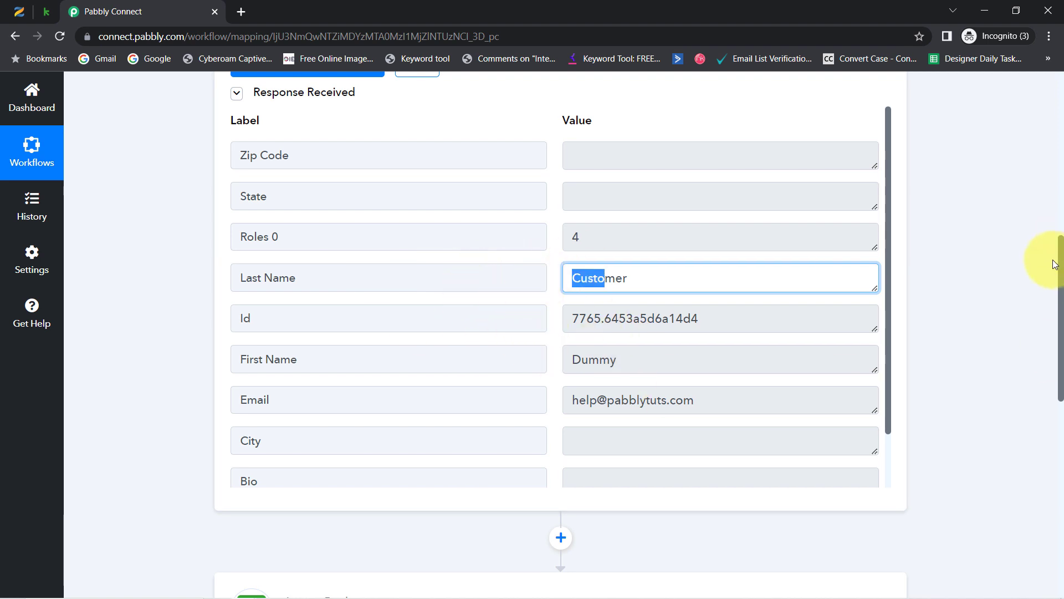
left_click_drag(1061, 260, 1039, 95)
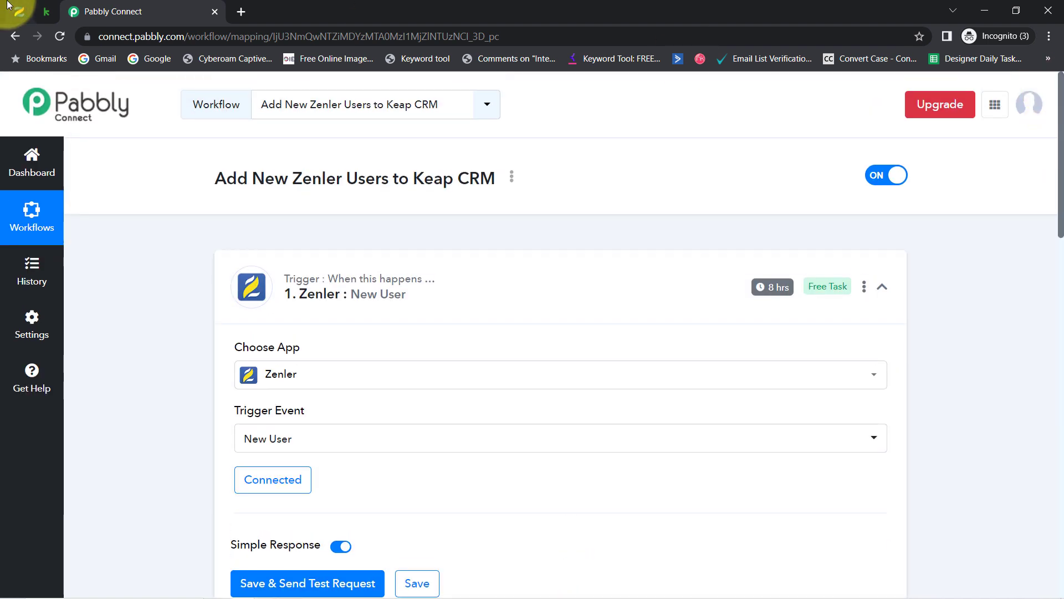
left_click(19, 11)
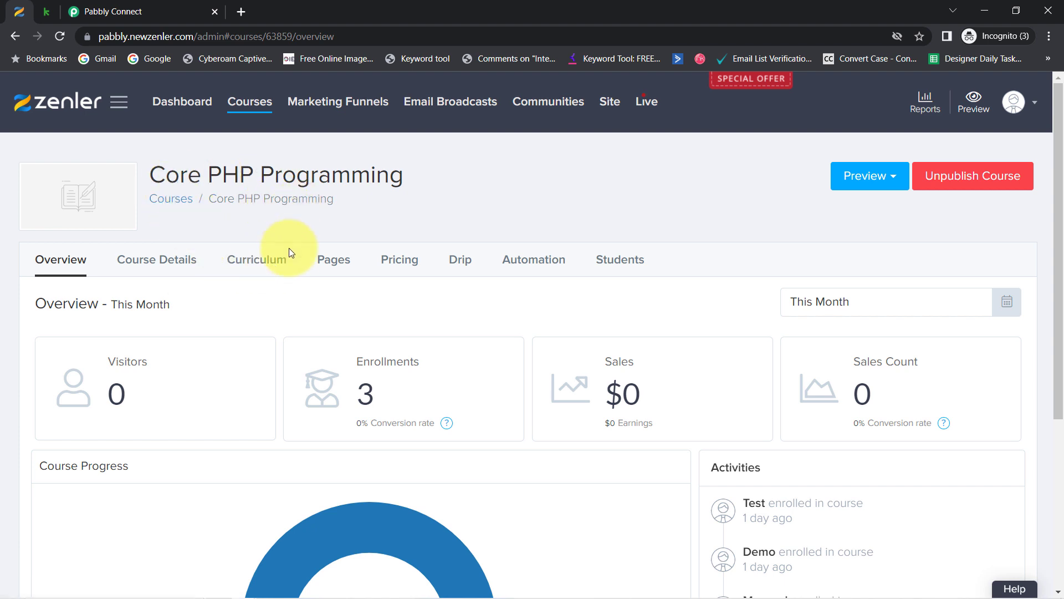
left_click(111, 12)
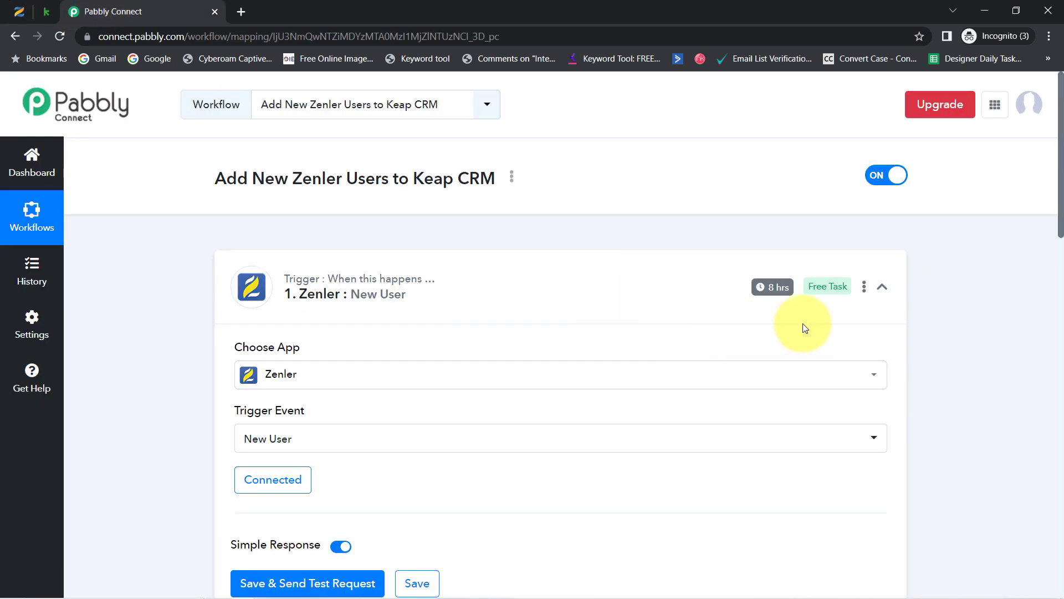
mouse_move(769, 293)
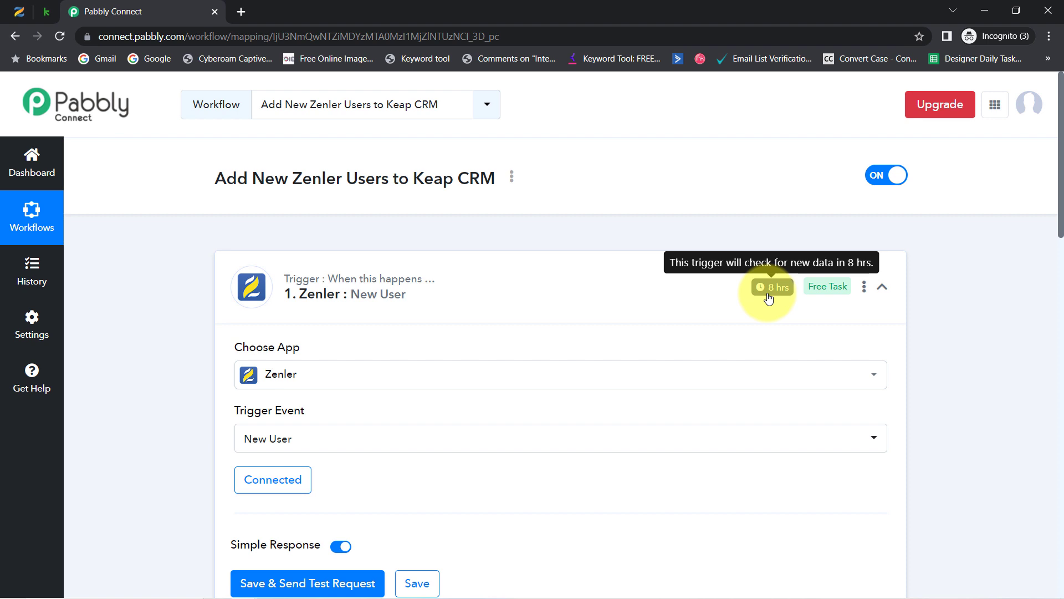
left_click_drag(1060, 178, 1060, 417)
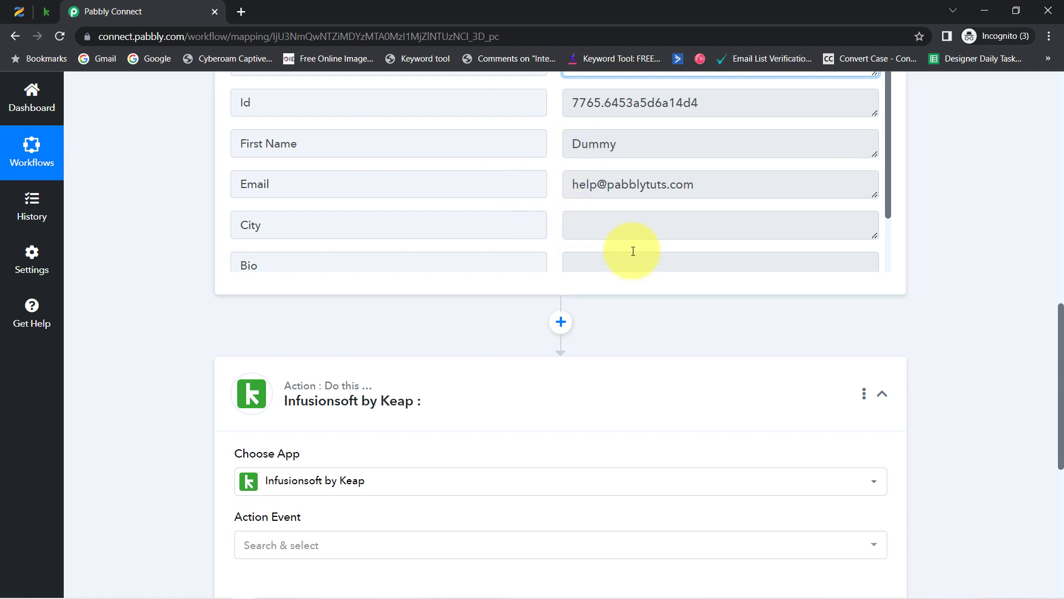
Step: Set the Keap action to Create/Update Contact and authorise a new Infusionsoft by Keap connection
left_click_drag(1060, 353, 1053, 440)
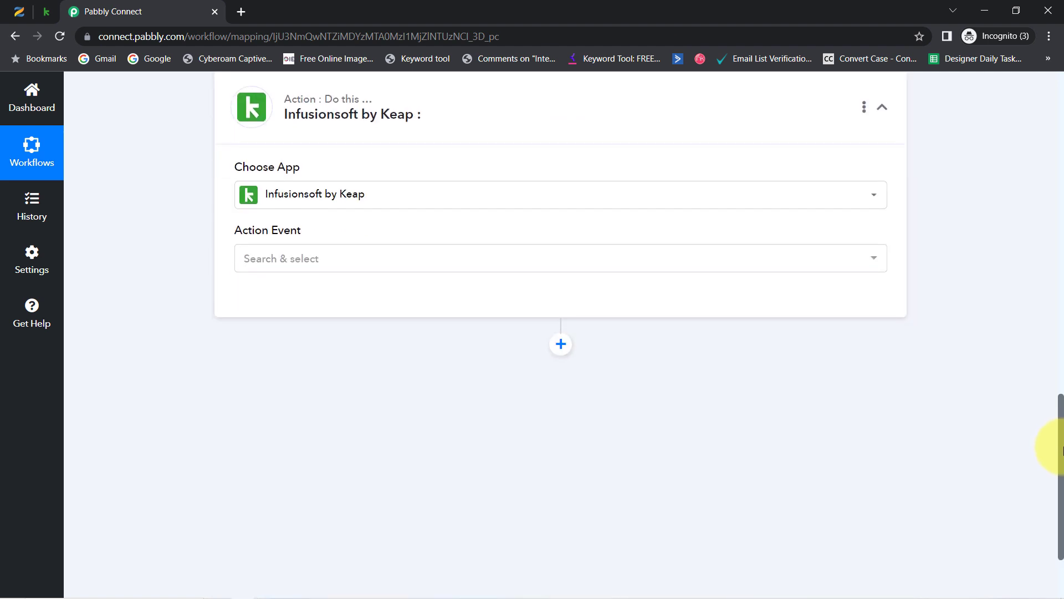
left_click(329, 236)
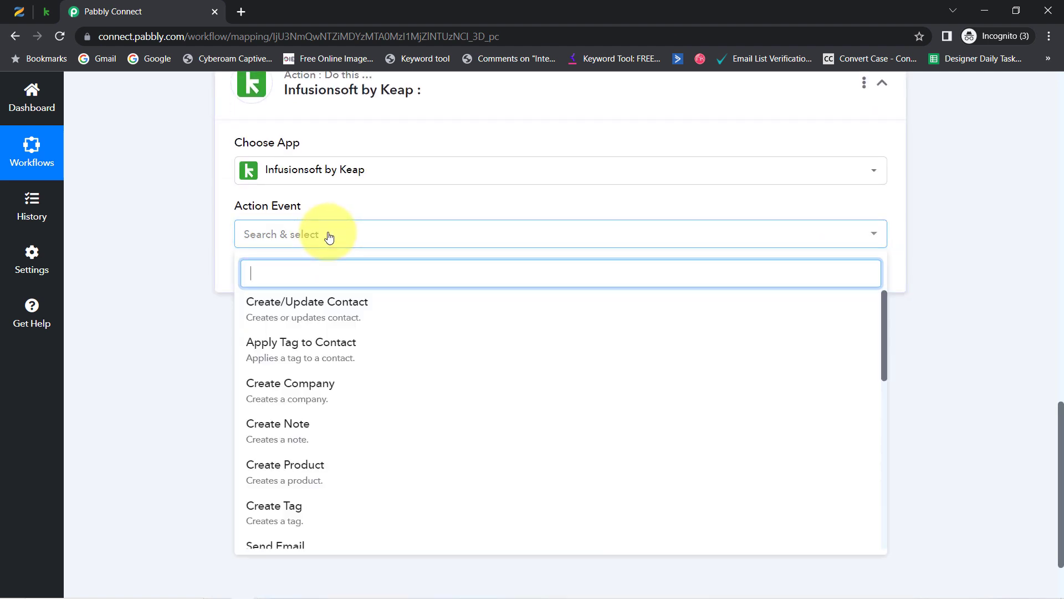
left_click(319, 303)
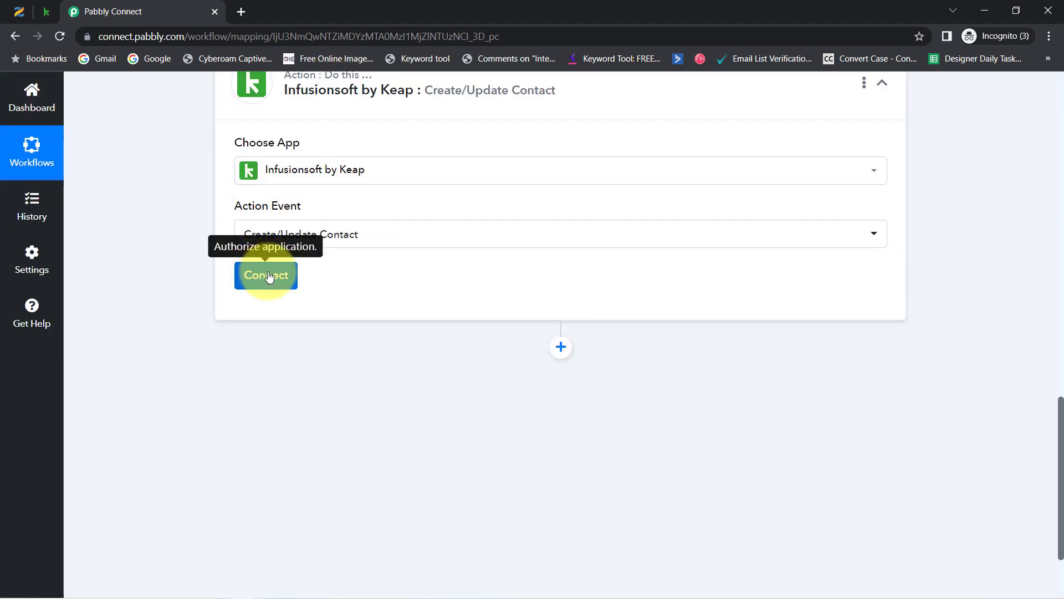
left_click(266, 275)
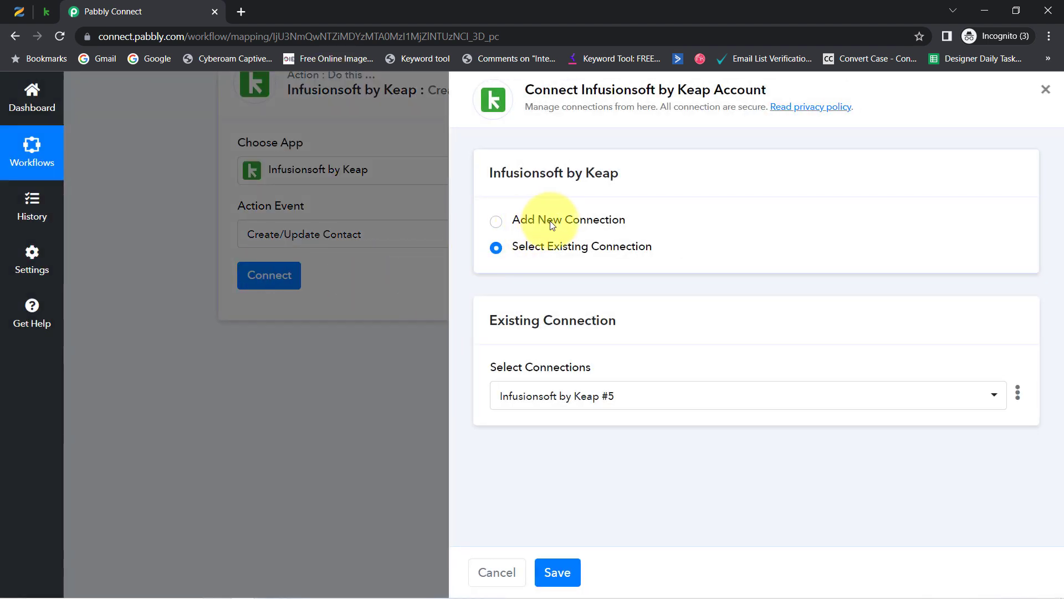
left_click(551, 221)
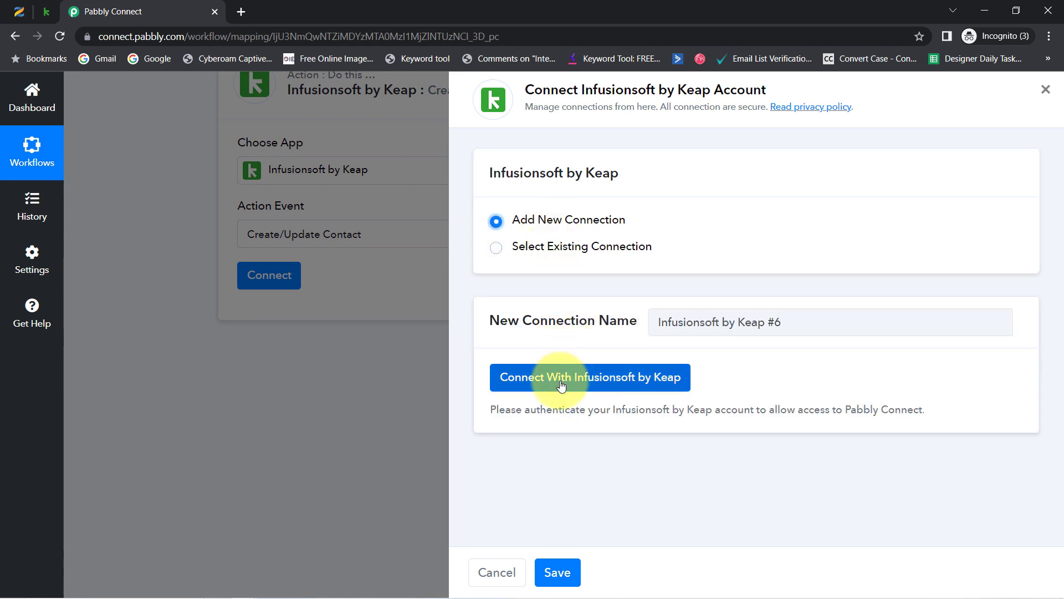
left_click(590, 377)
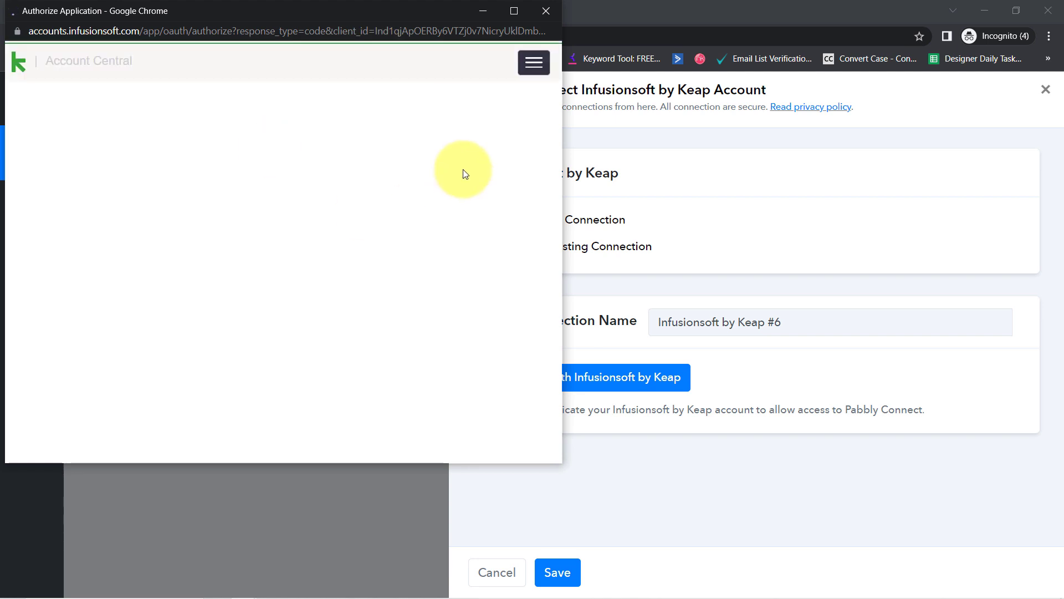
left_click(522, 315)
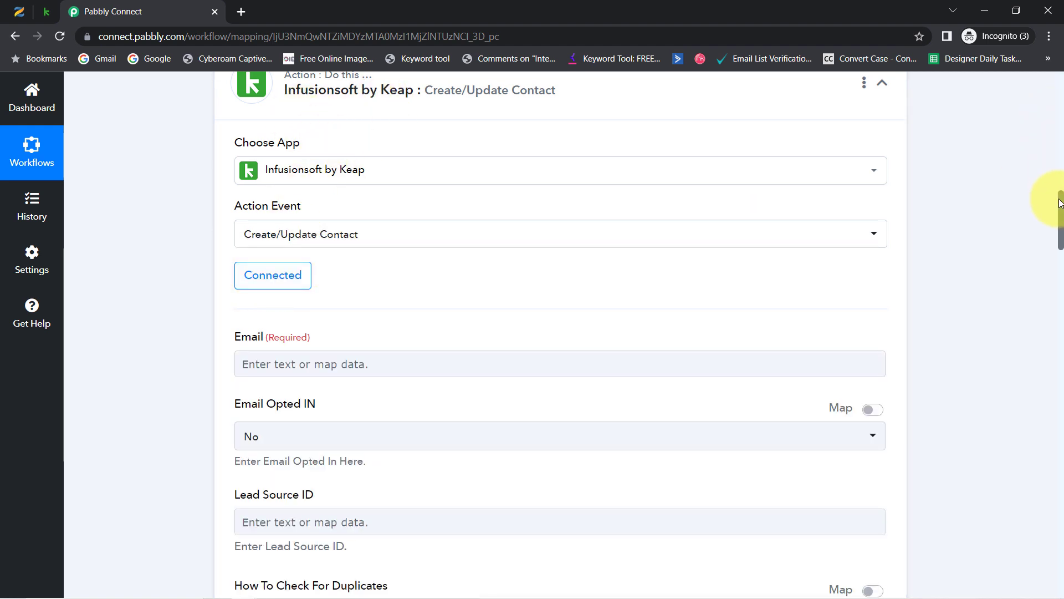
Step: Map the Keap Email field to '1. Email' from the Zenler New User step
left_click_drag(1060, 207, 1029, 221)
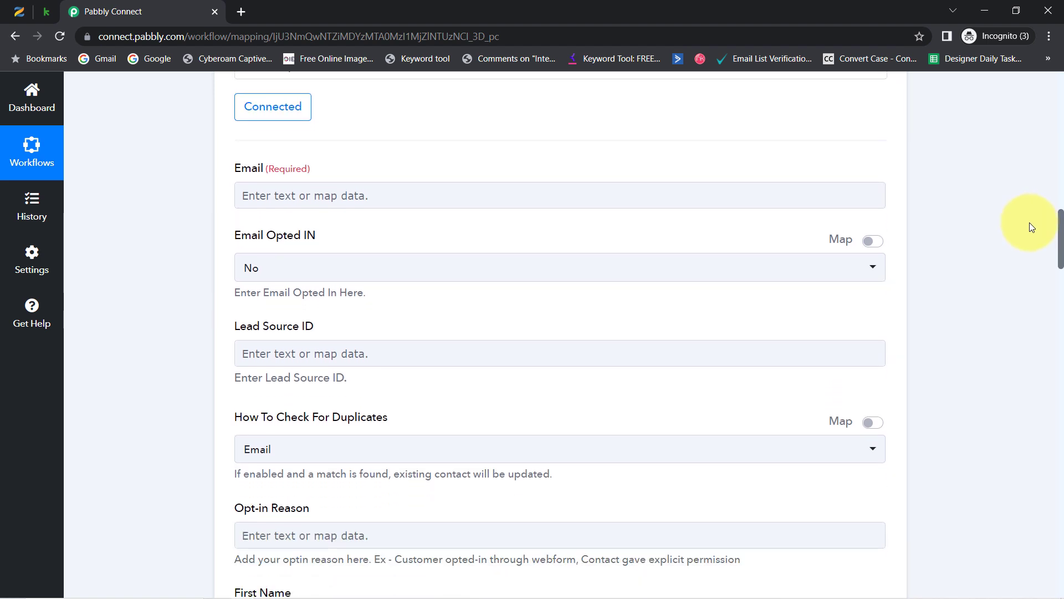
left_click(251, 198)
left_click(207, 232)
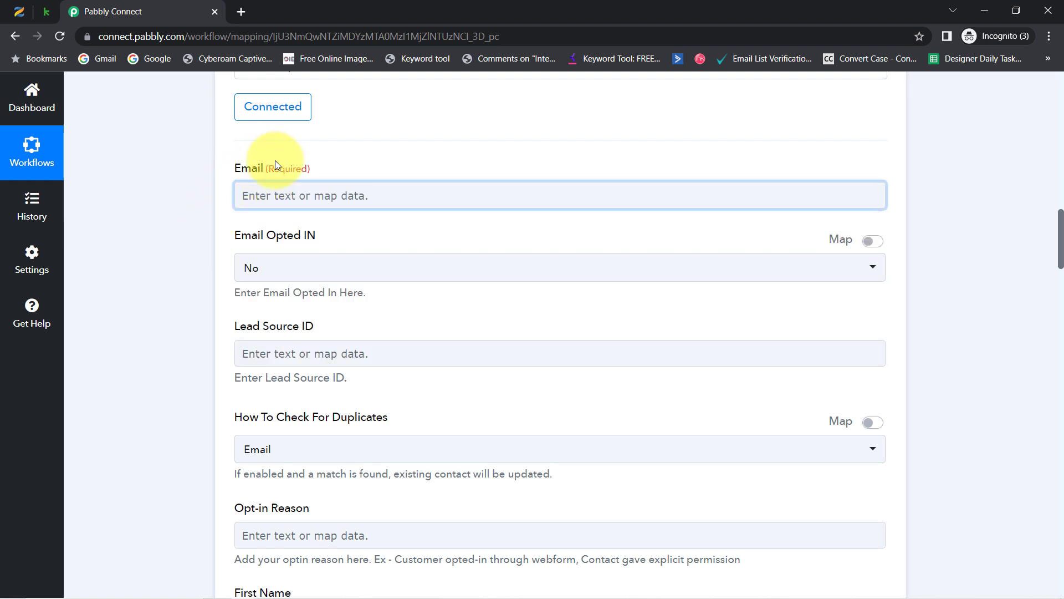
left_click_drag(1060, 255, 1045, 181)
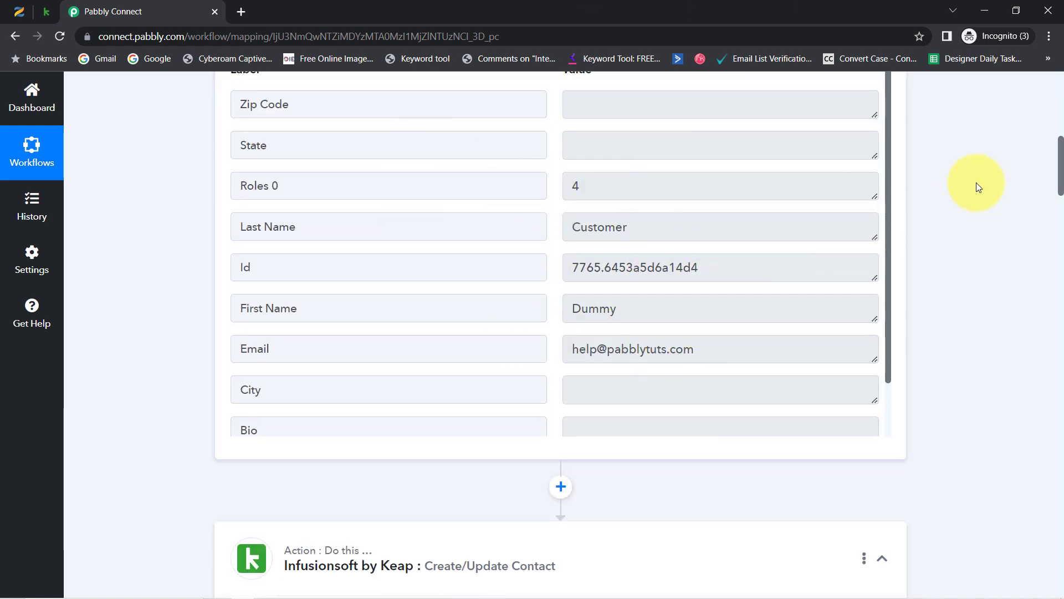
left_click_drag(1062, 176, 1061, 253)
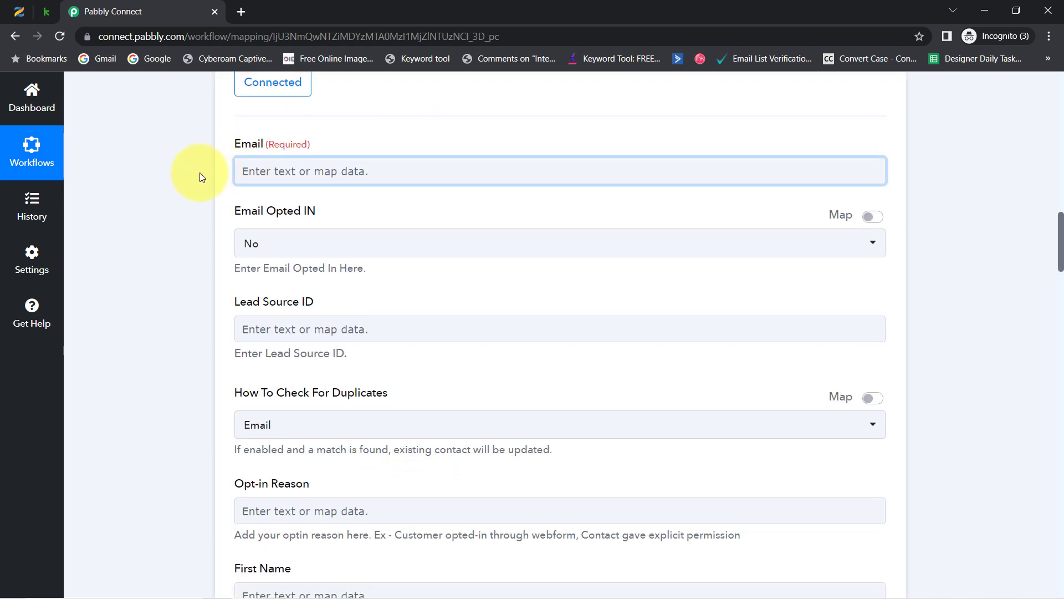
left_click(281, 167)
left_click(298, 276)
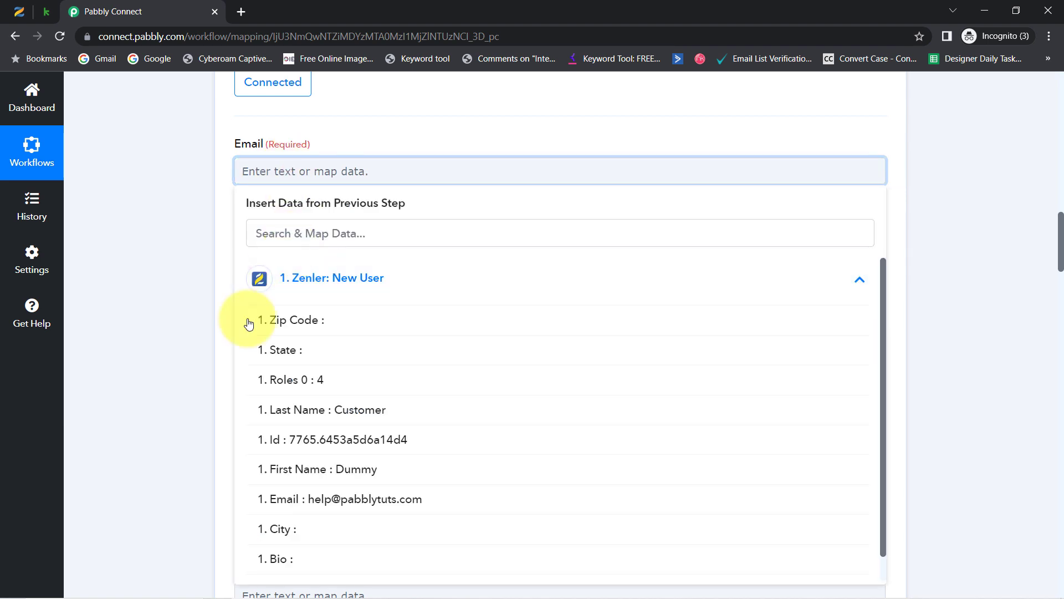
left_click(324, 501)
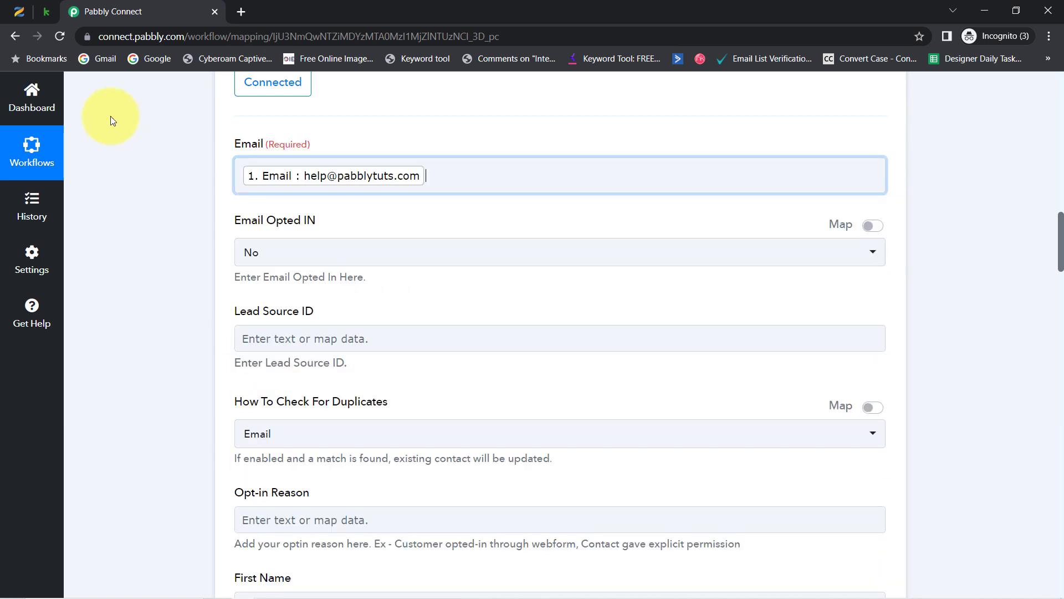
left_click(140, 174)
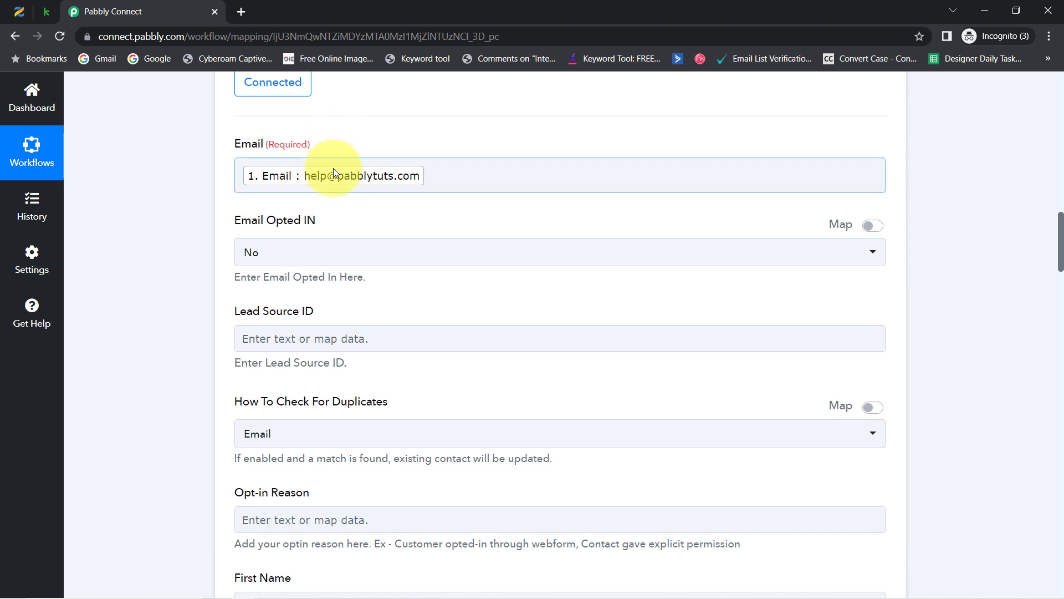
scroll(298, 280, "down", 2)
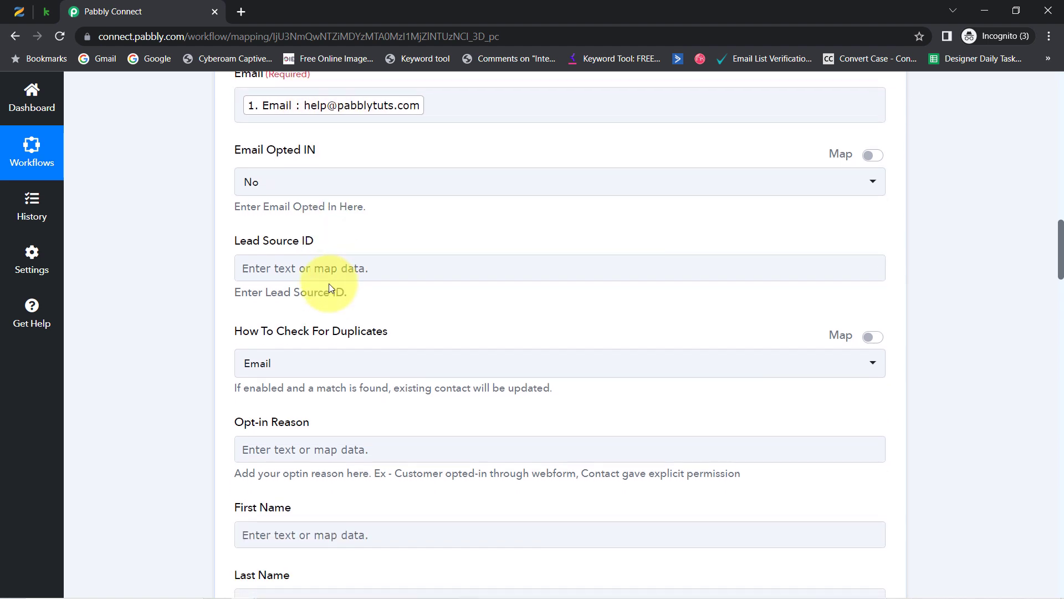
Step: Map First Name to the Zenler user's first name, found by searching 'dumm'
scroll(330, 288, "down", 4)
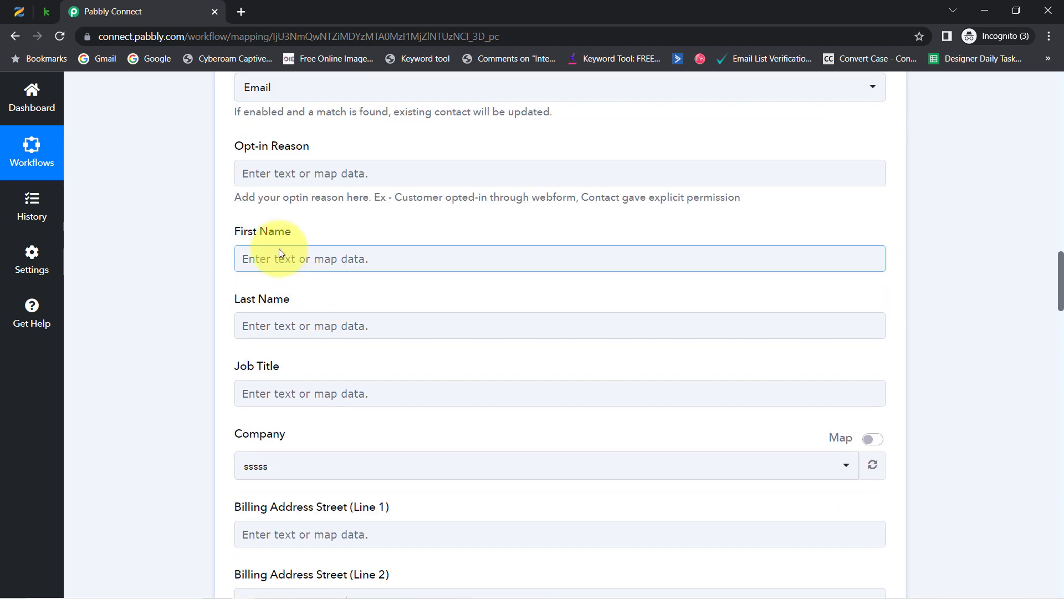
left_click(277, 264)
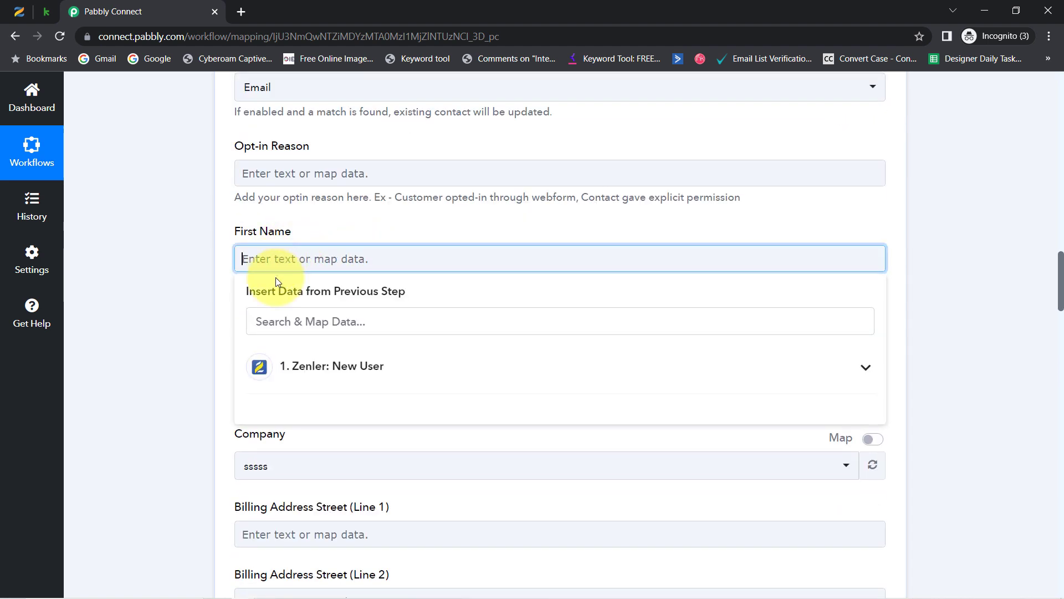
left_click(267, 321)
left_click(303, 364)
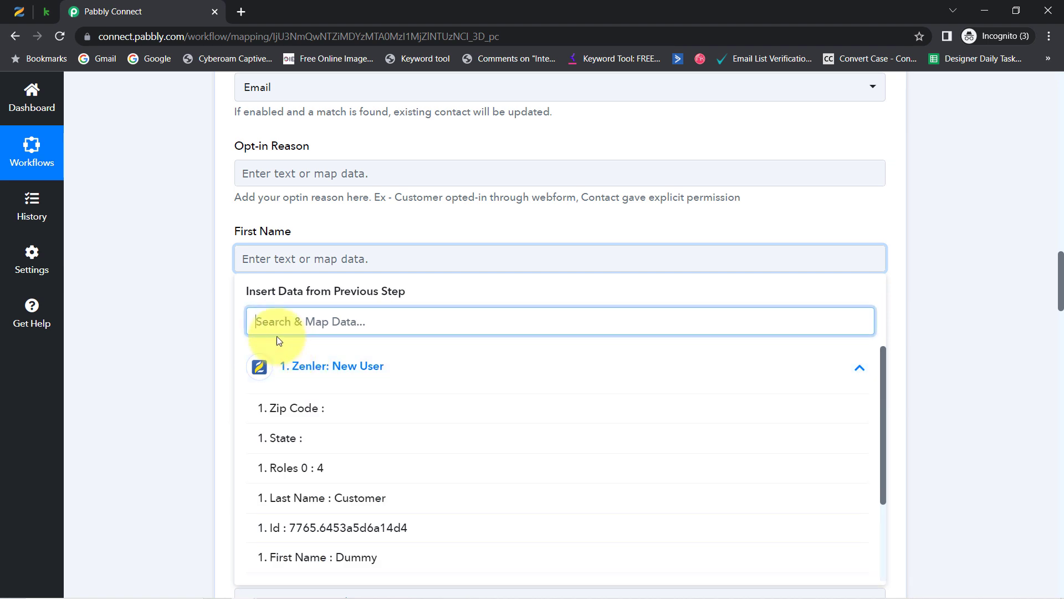
type("dumm")
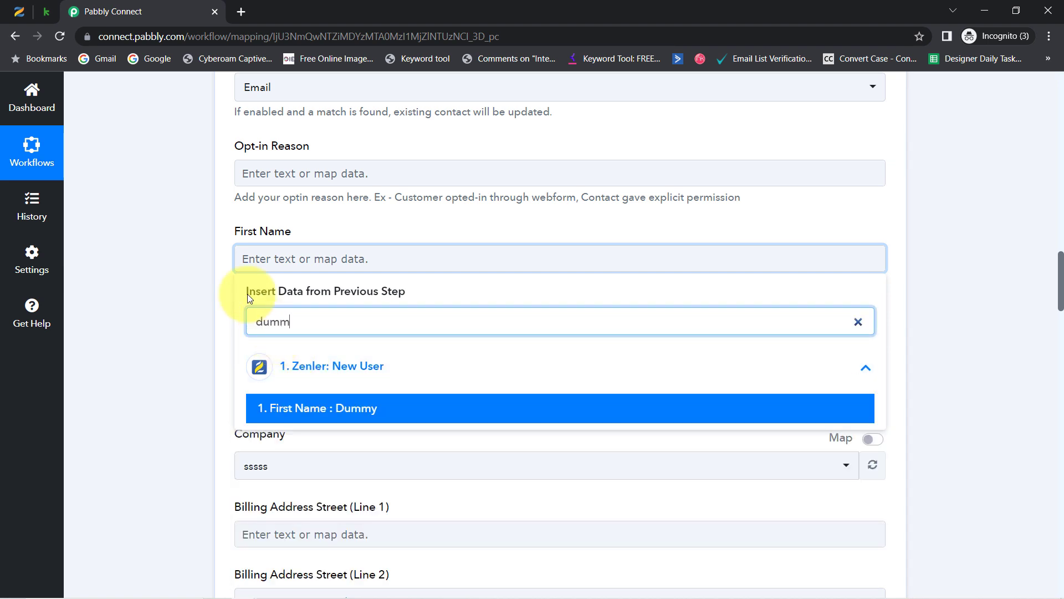
left_click(262, 408)
left_click(187, 330)
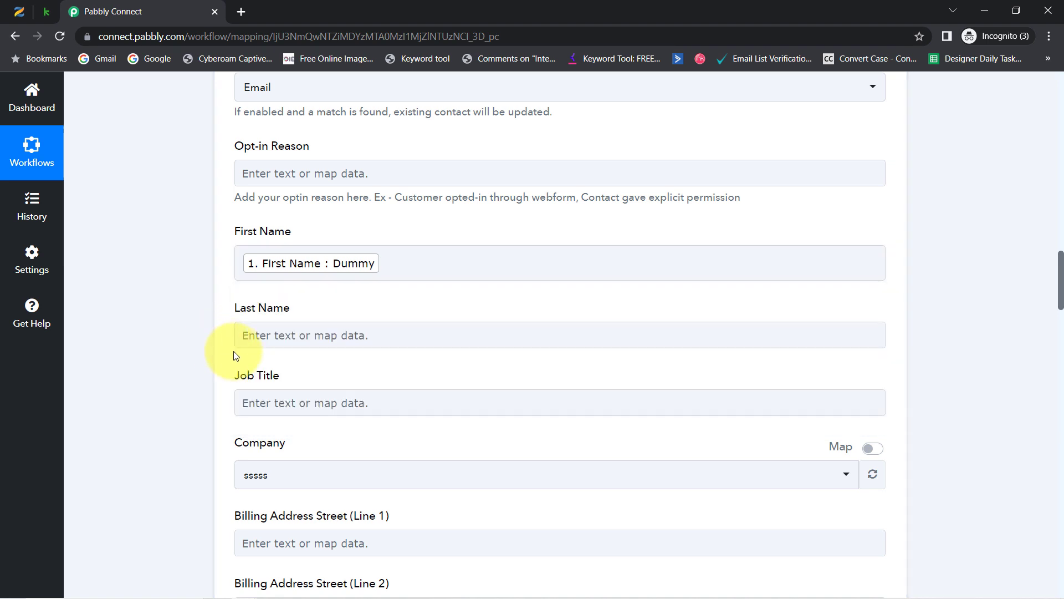
Step: Map Last Name to the Zenler value 'Customer', found by searching 'cus'
left_click(260, 334)
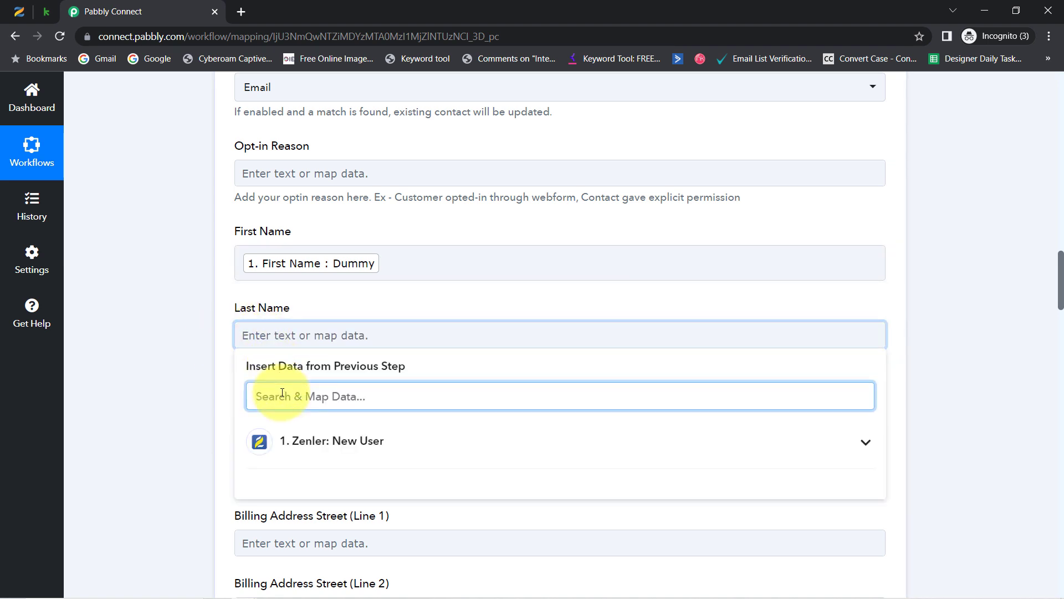
type("cus")
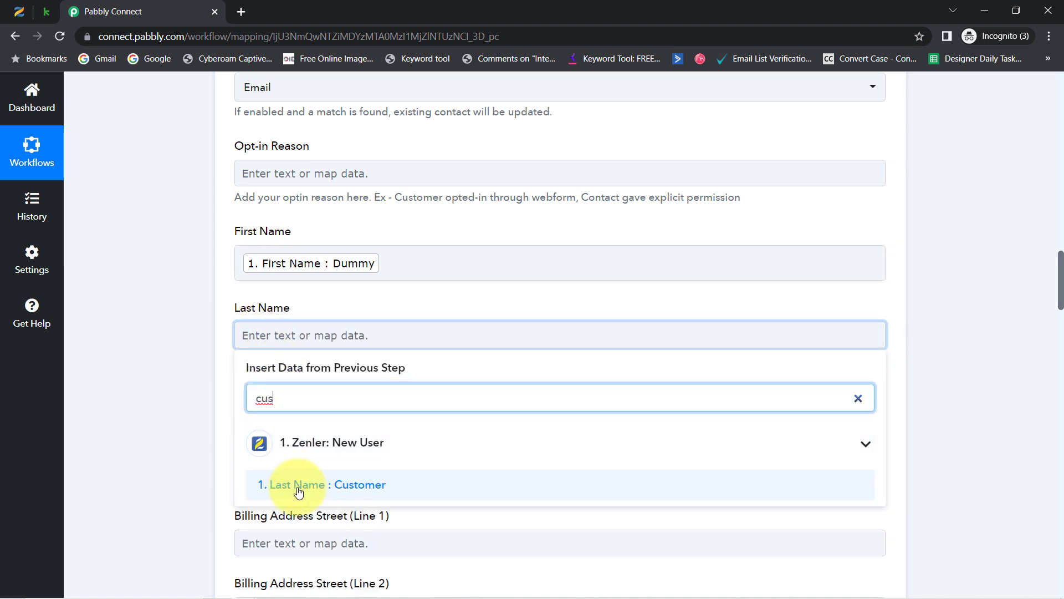
left_click(277, 484)
left_click(182, 271)
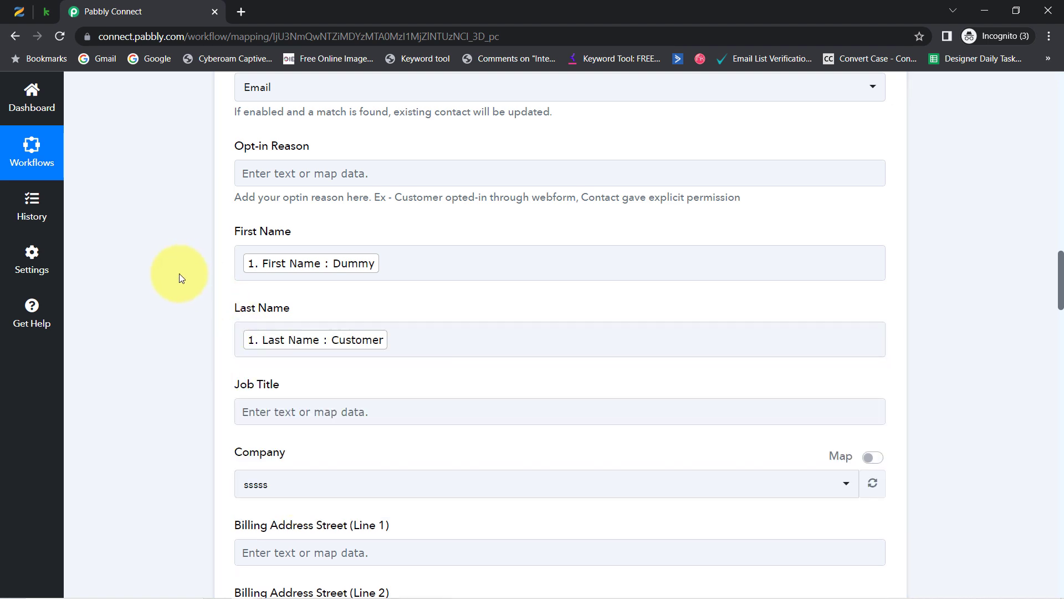
left_click_drag(1062, 308, 958, 558)
Step: Switch to the Keap dashboard showing 0 total contacts
left_click(39, 8)
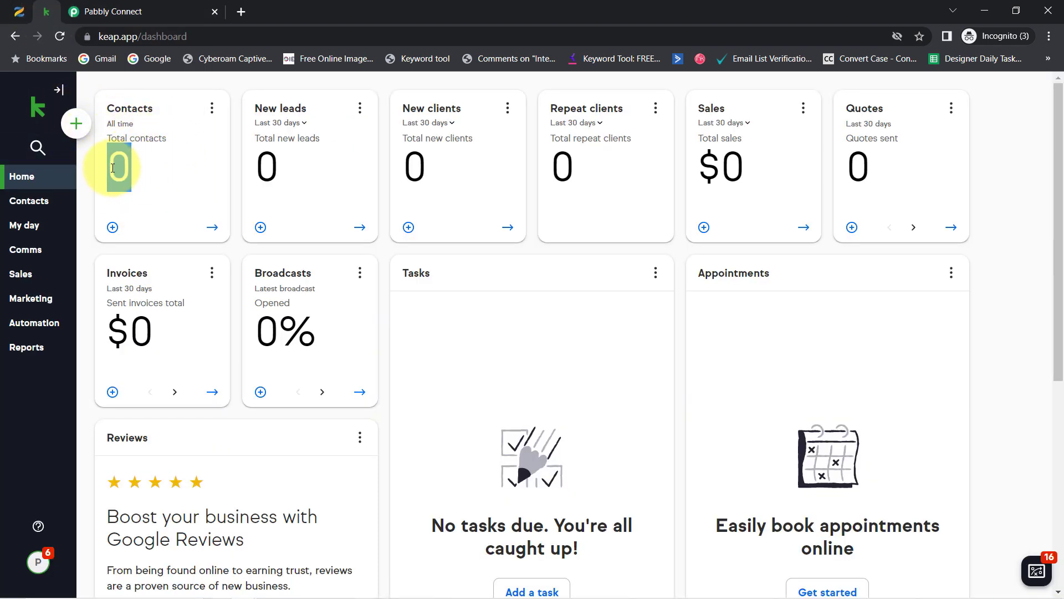
Step: Send the Keap step's test request and refresh Keap to see 1 total contact
left_click(111, 10)
left_click(260, 184)
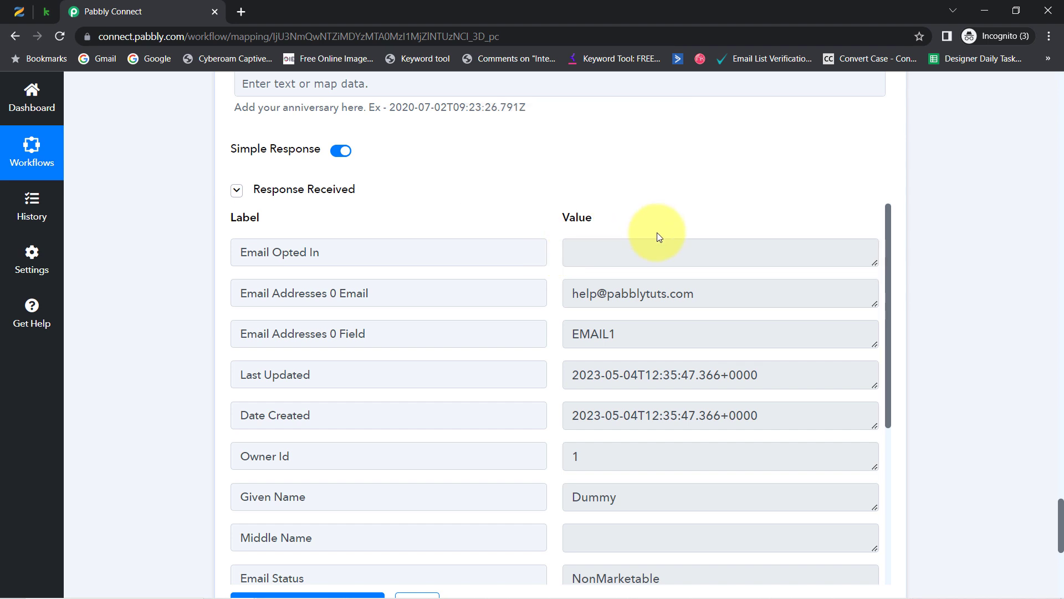
left_click(46, 11)
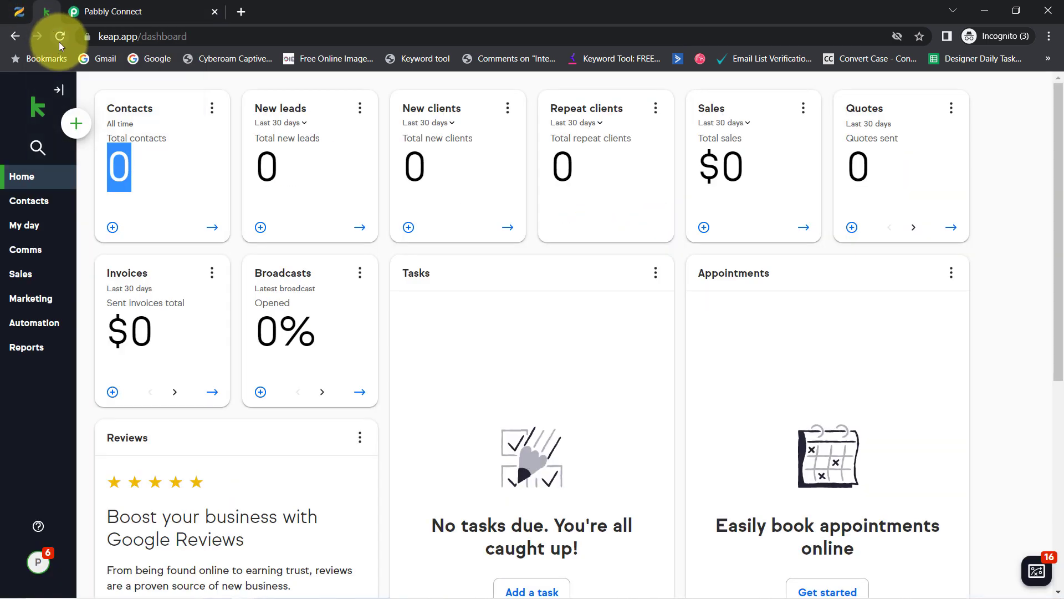
left_click(60, 36)
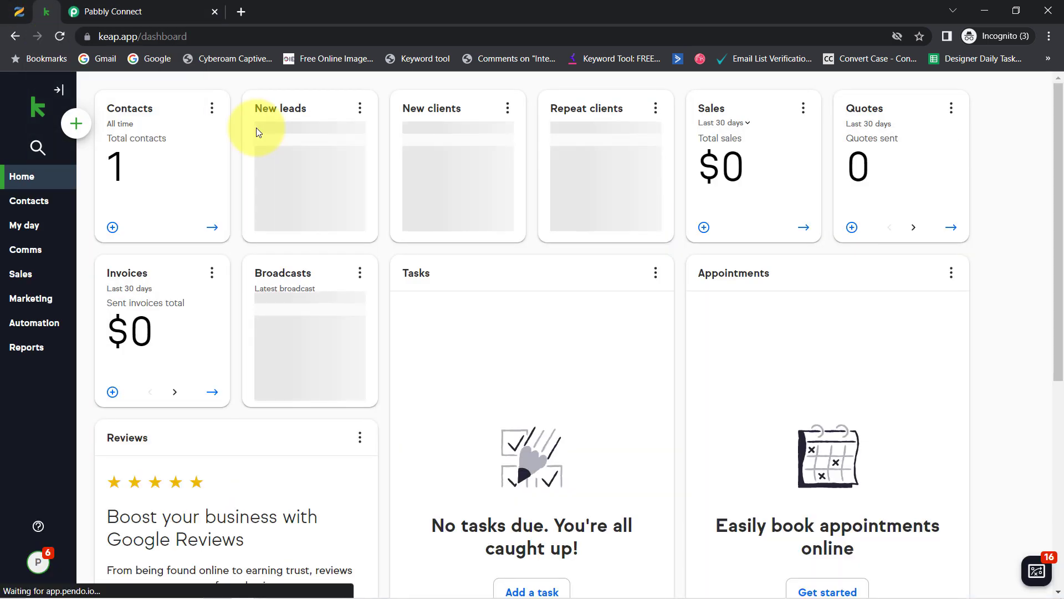
double_click(117, 169)
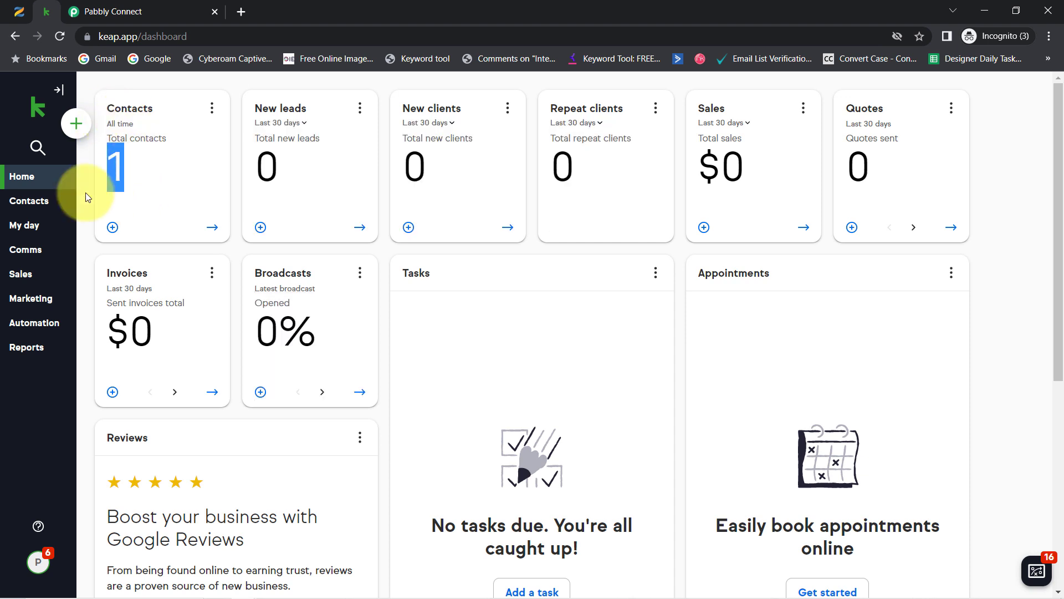
Step: Open the new contact's record to check its name and email, then return to Pabbly
left_click(28, 201)
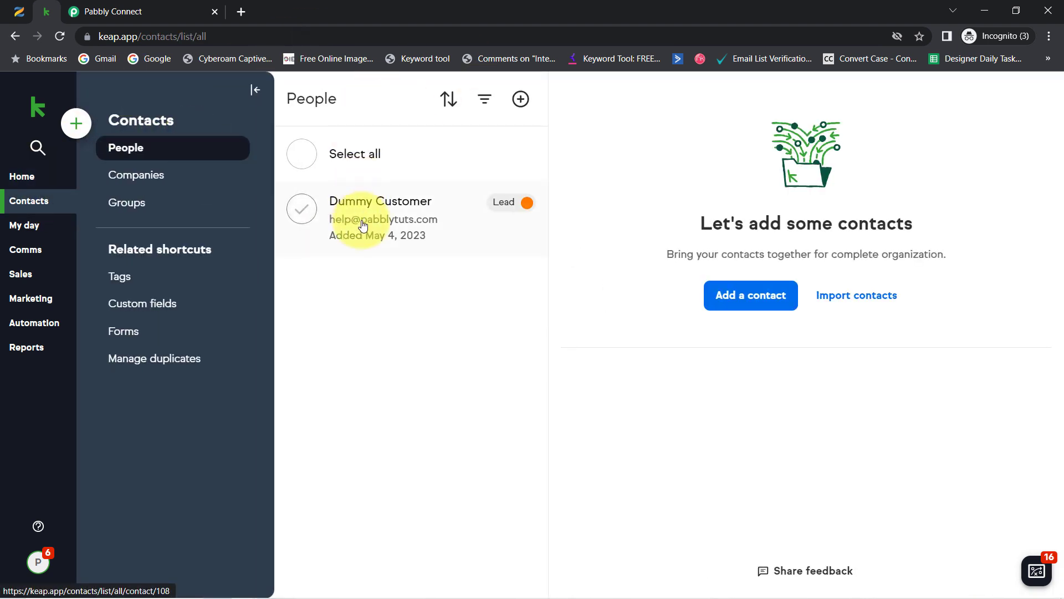
left_click(358, 216)
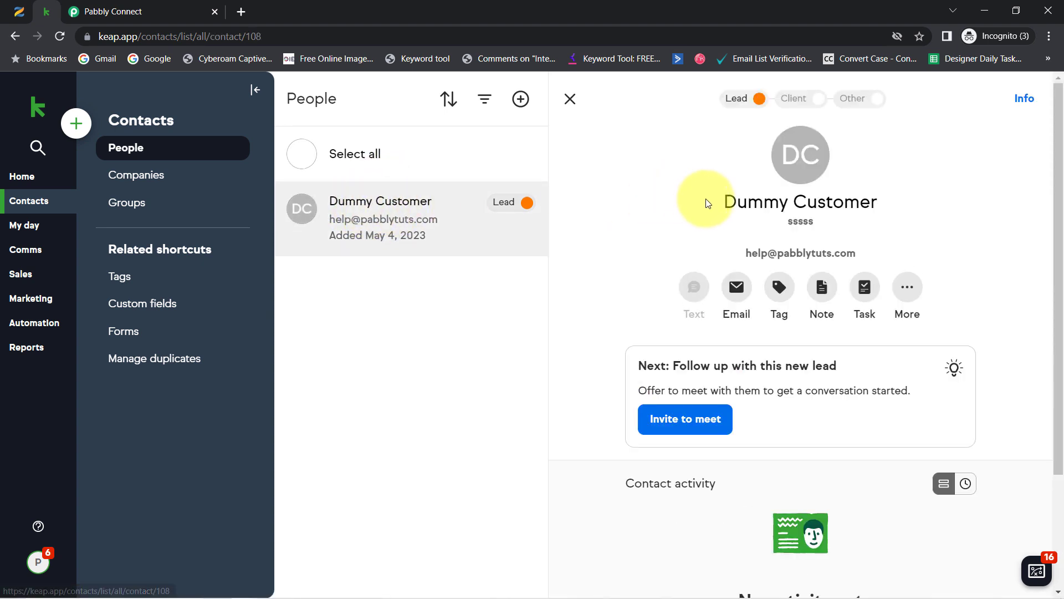
left_click_drag(707, 201, 903, 209)
left_click_drag(879, 254, 714, 238)
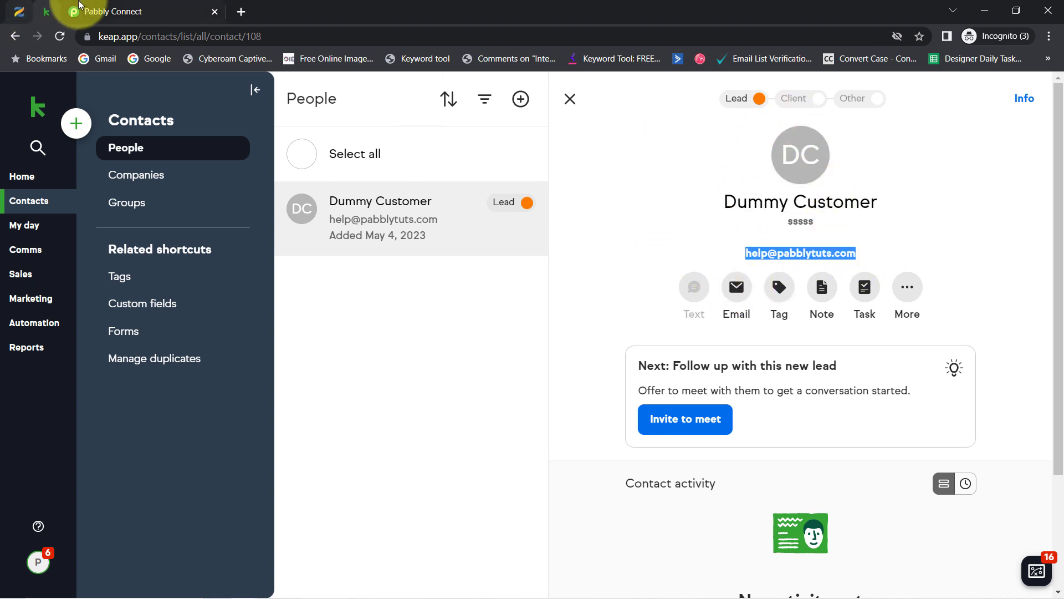
left_click(100, 11)
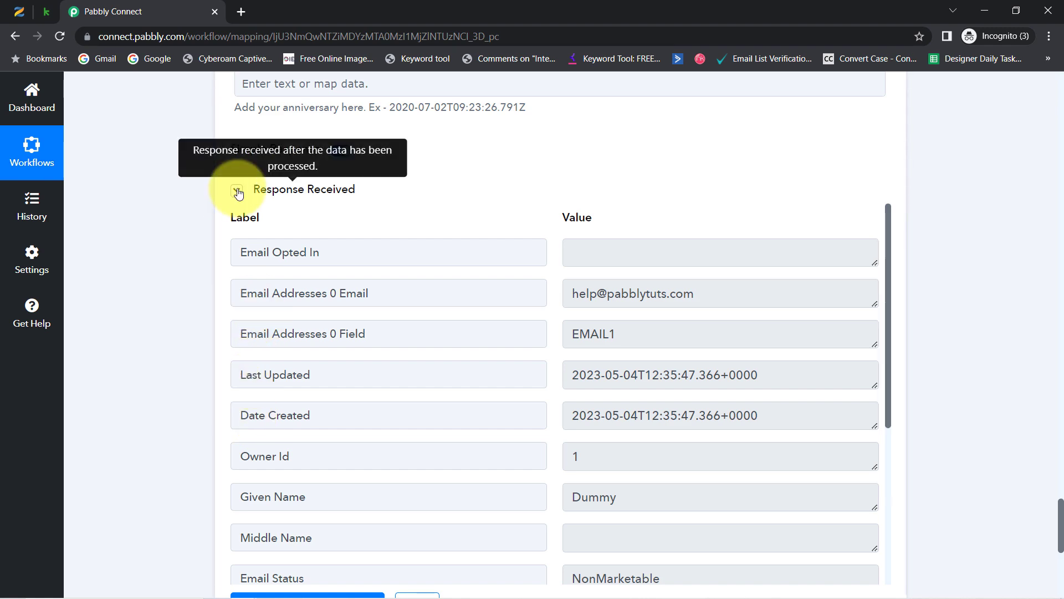
Step: Collapse the Response Received list and both the Zenler and Keap steps
left_click(237, 190)
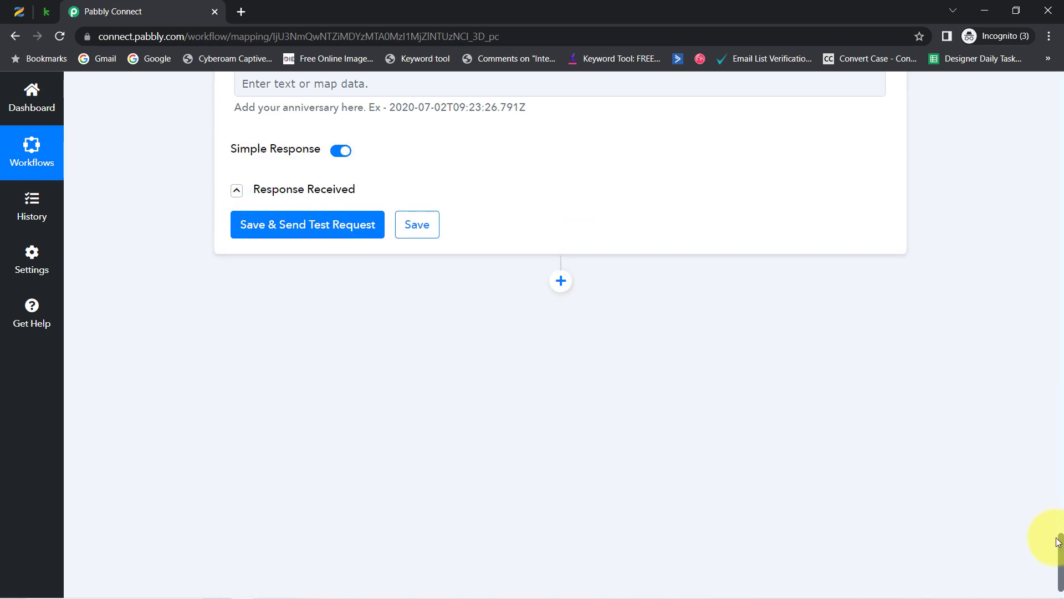
left_click_drag(1060, 551, 1046, 96)
left_click(449, 228)
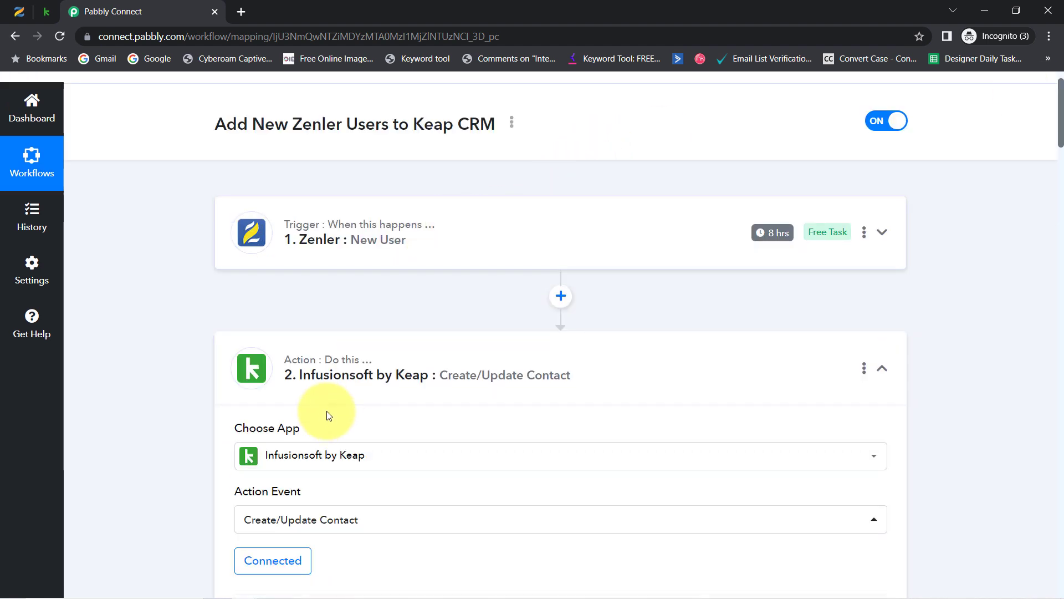
left_click(302, 395)
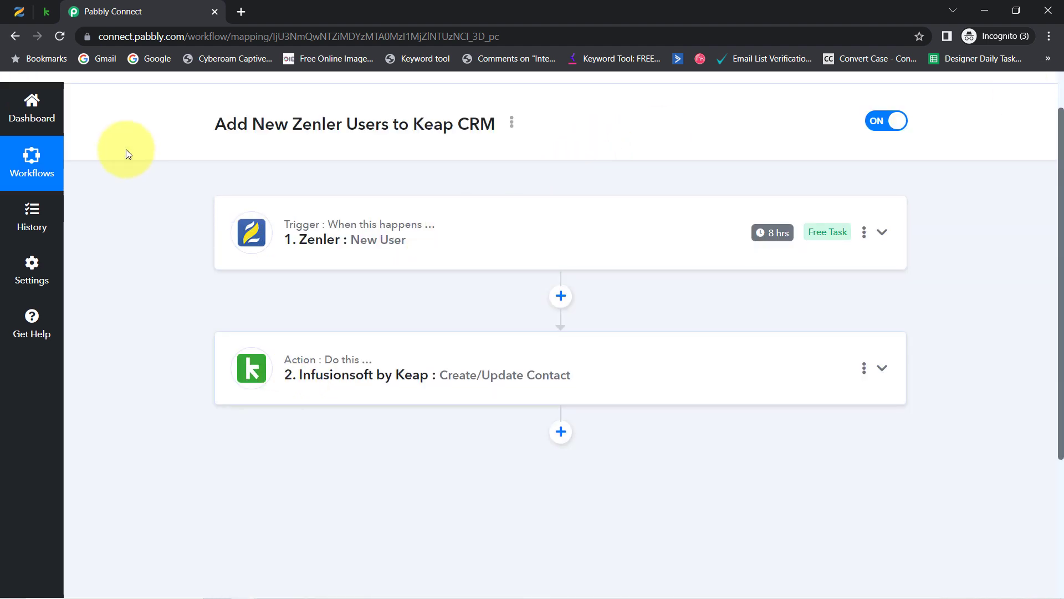
Step: Check the Zenler site address and Keap contacts page, then return to the workflow
left_click(15, 12)
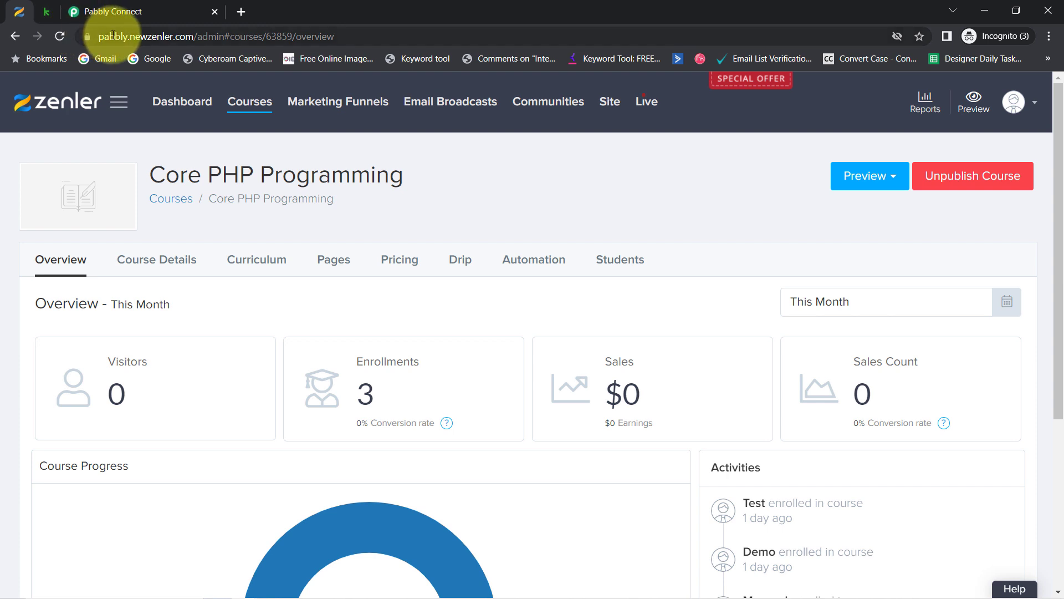
left_click_drag(103, 39, 249, 44)
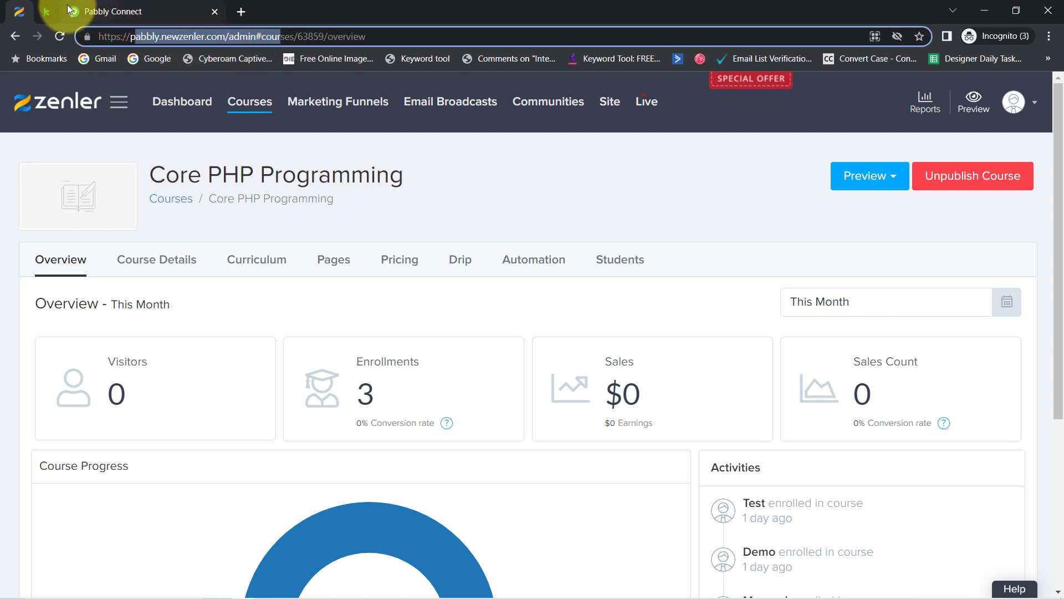
left_click(51, 8)
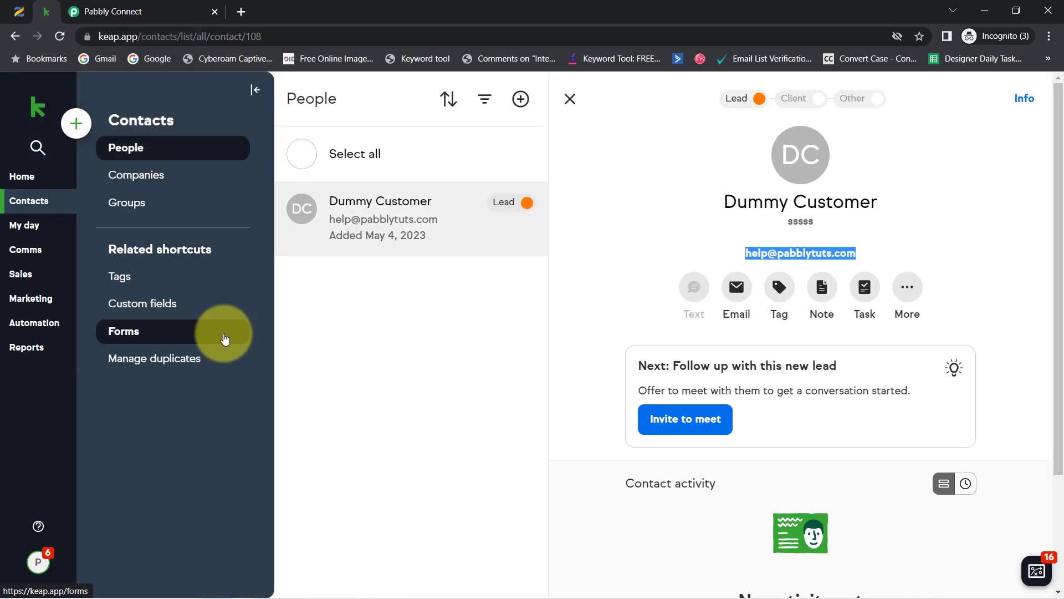
left_click(92, 6)
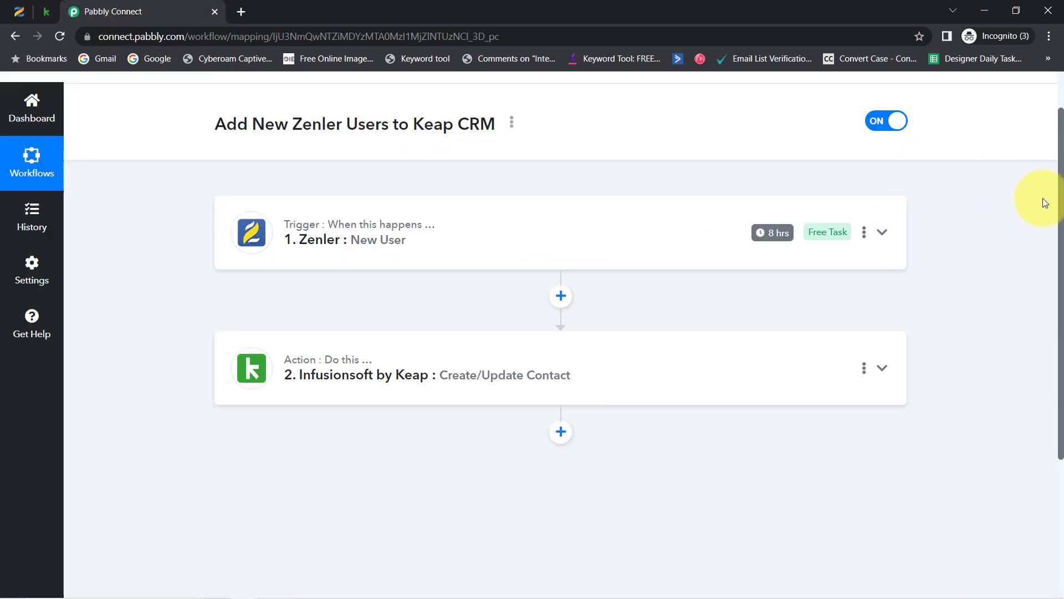
scroll(1061, 155, "up", 2)
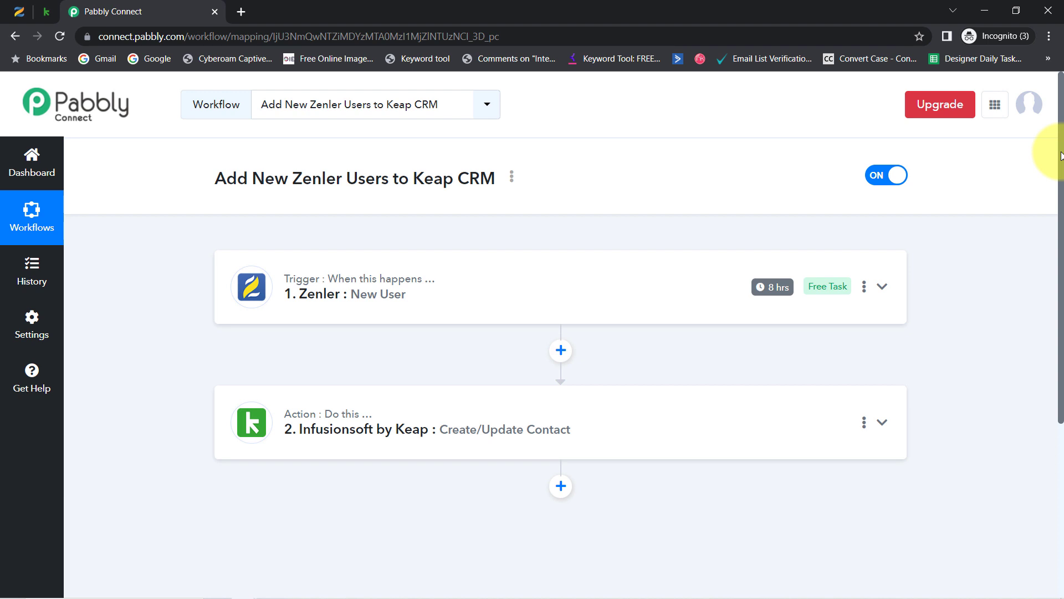
Step: Copy the workflow's link from the Share option and close the Share Workflow dialog
left_click(511, 177)
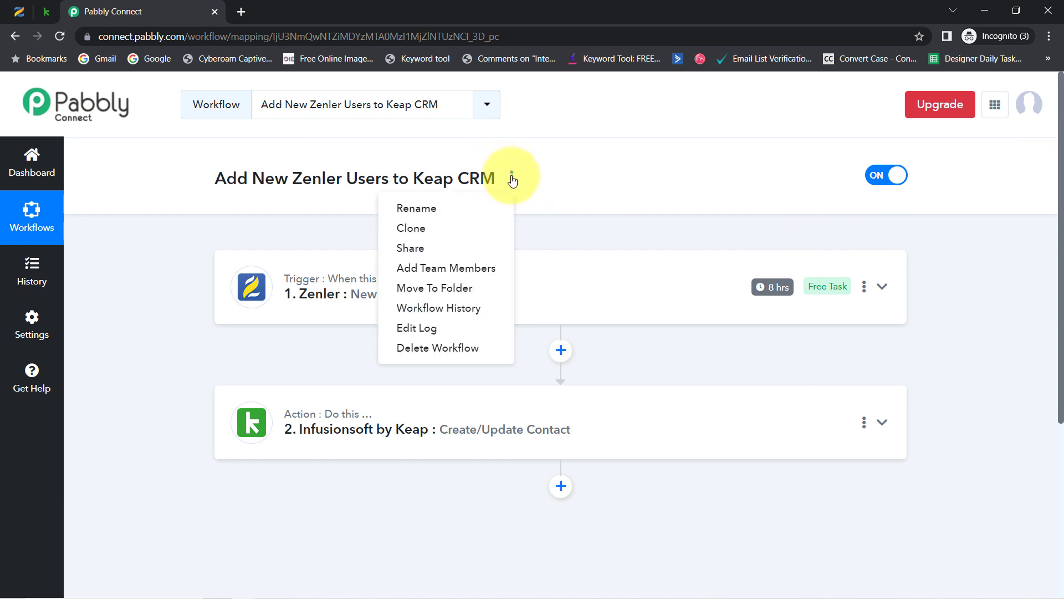
left_click(451, 253)
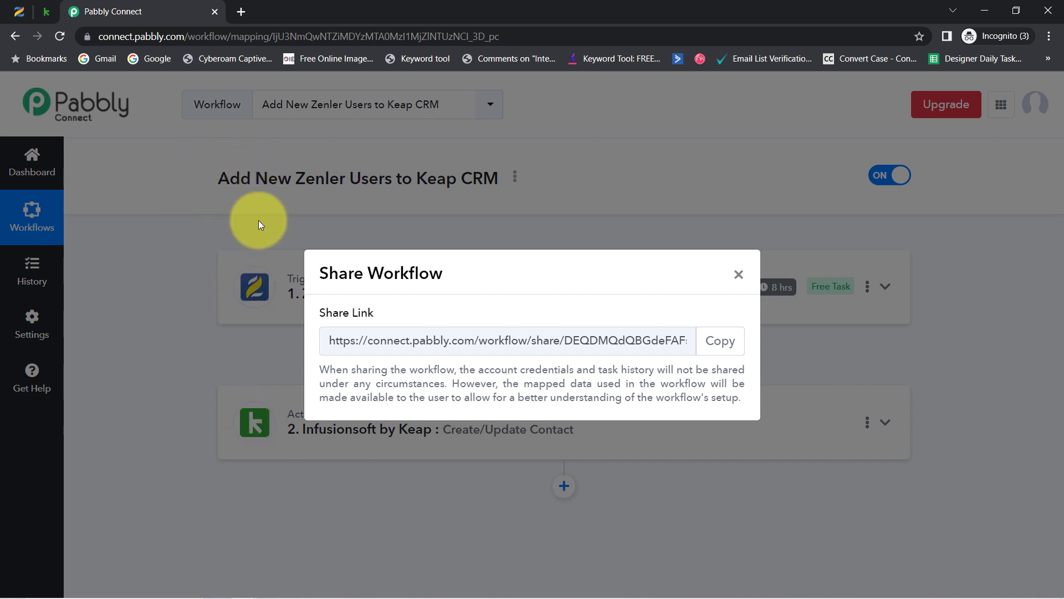
left_click(736, 352)
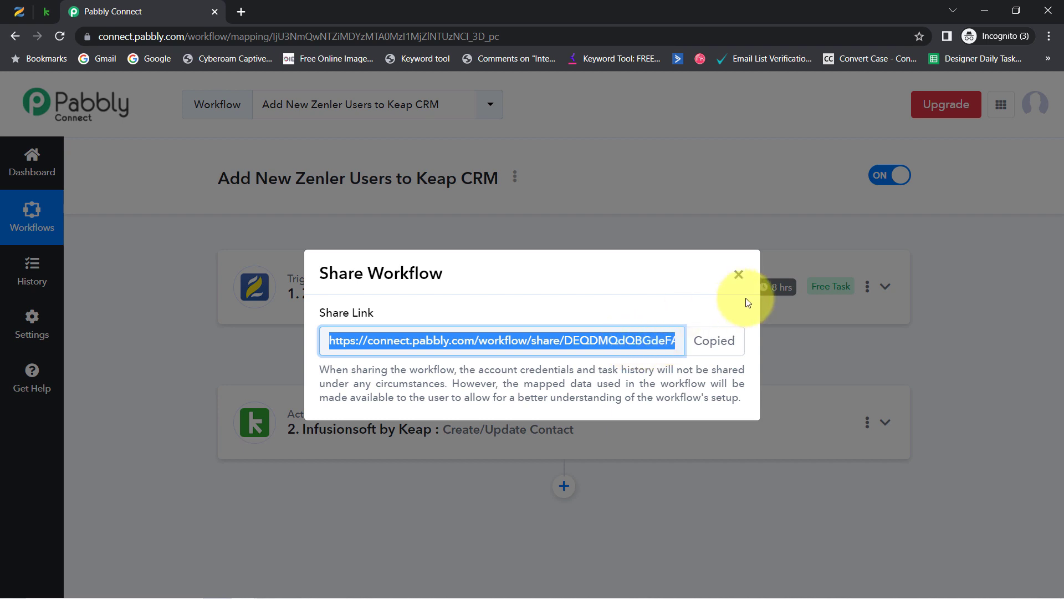
left_click(738, 276)
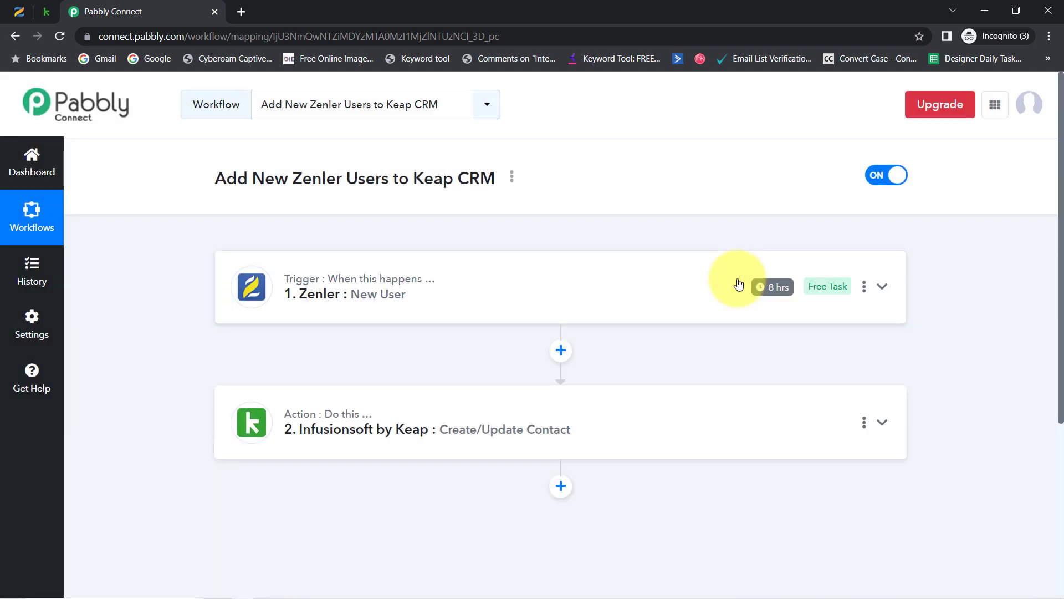